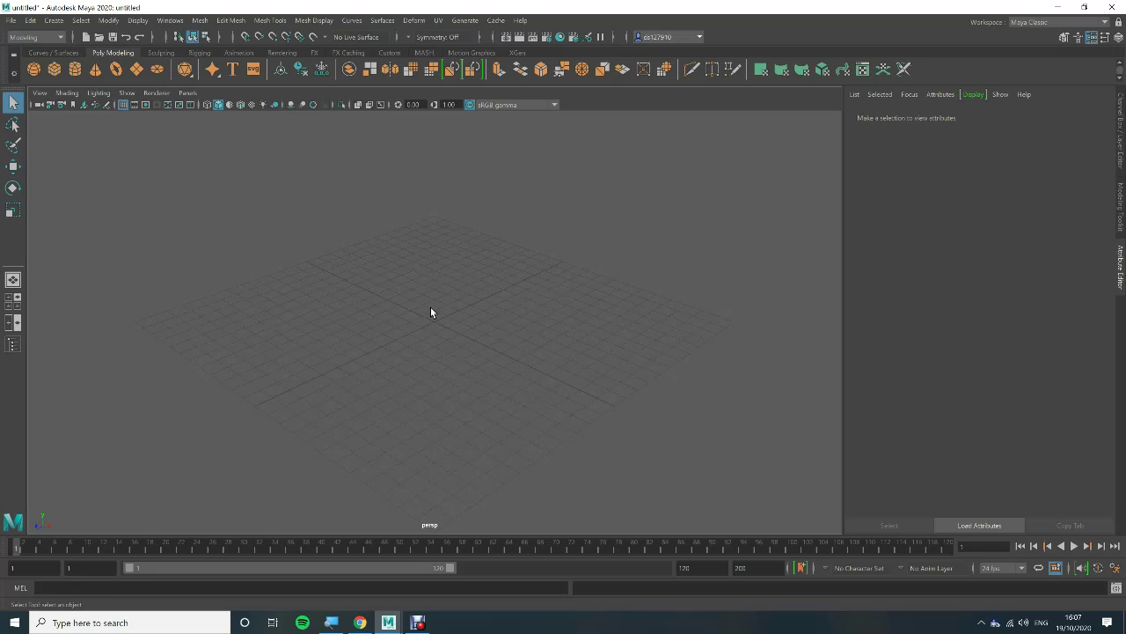
Step: Create a polygon cube at the origin and scale it about 5.6 times in the XZ plane into a flat slab
shift+right_drag(430, 310, 428, 336)
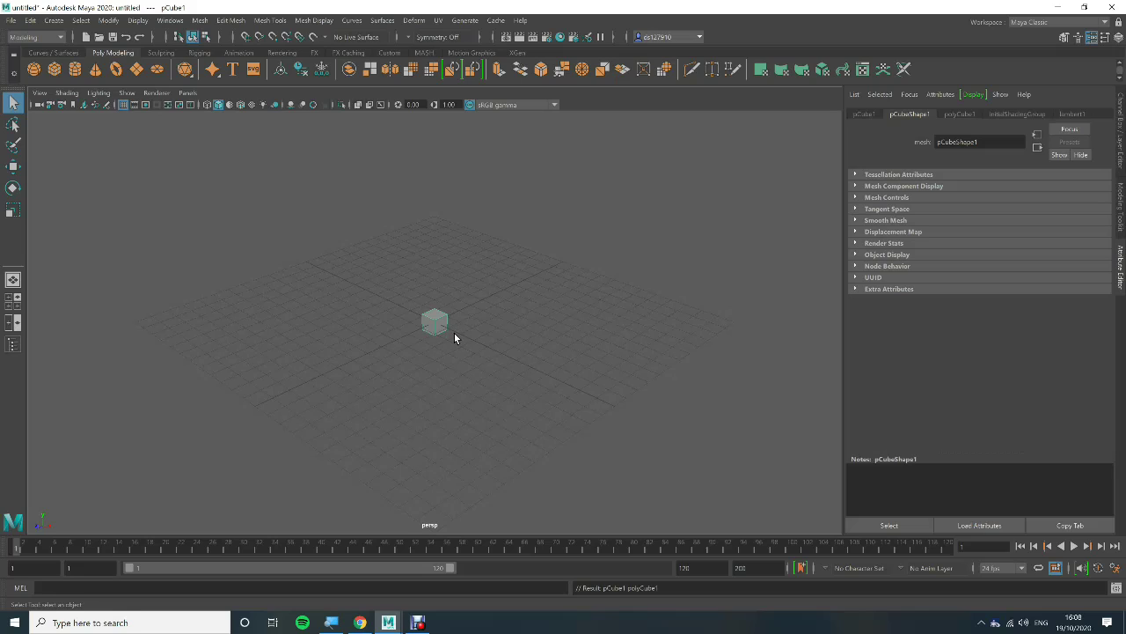
key(r)
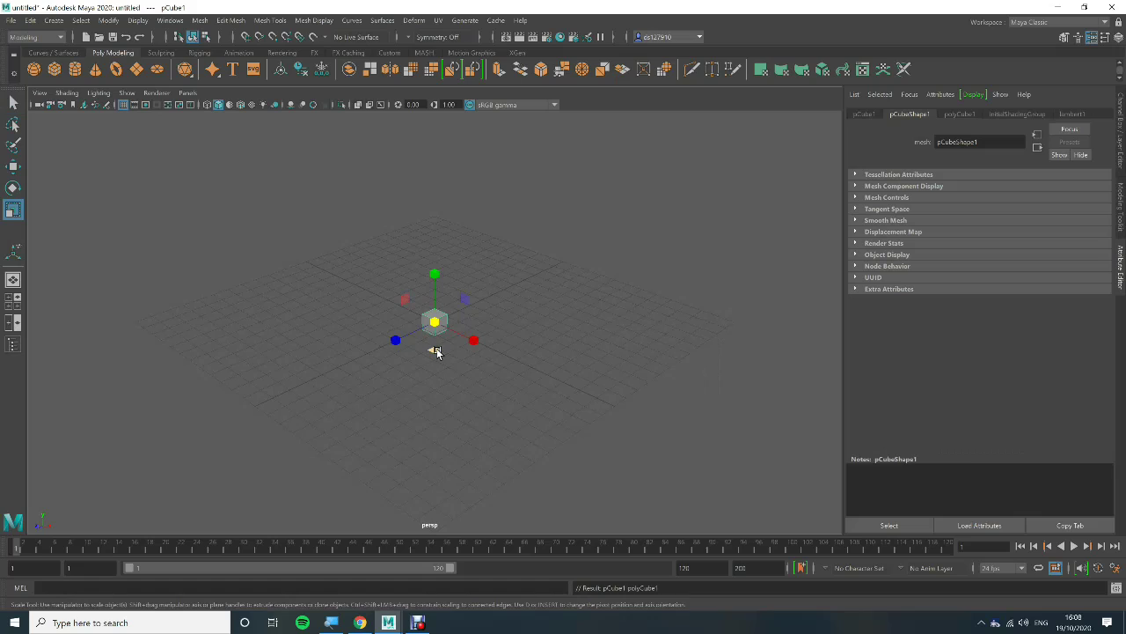
drag(432, 352, 307, 458)
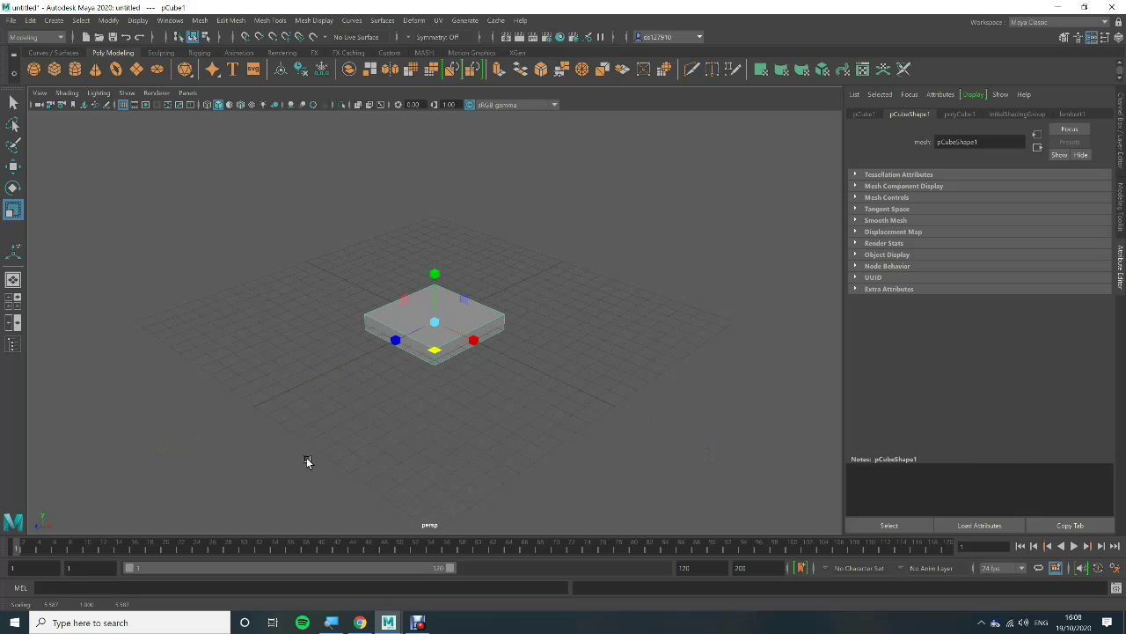
click(448, 414)
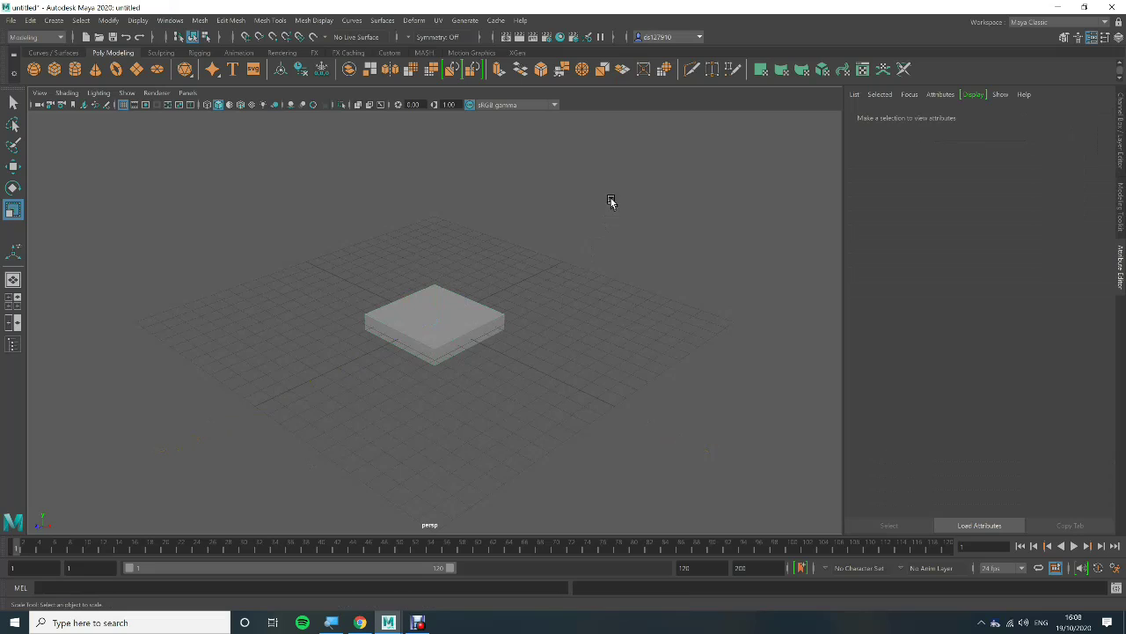
Step: Insert two parallel edge loops across the slab with the Multi-Cut tool, one near each side
right_click(467, 315)
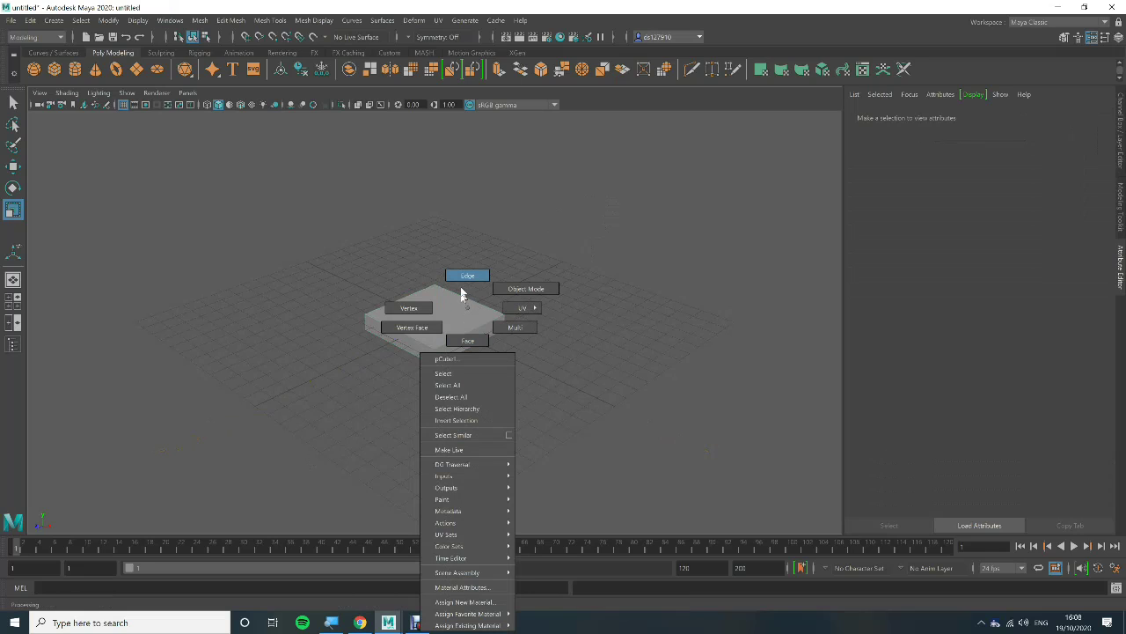
click(461, 278)
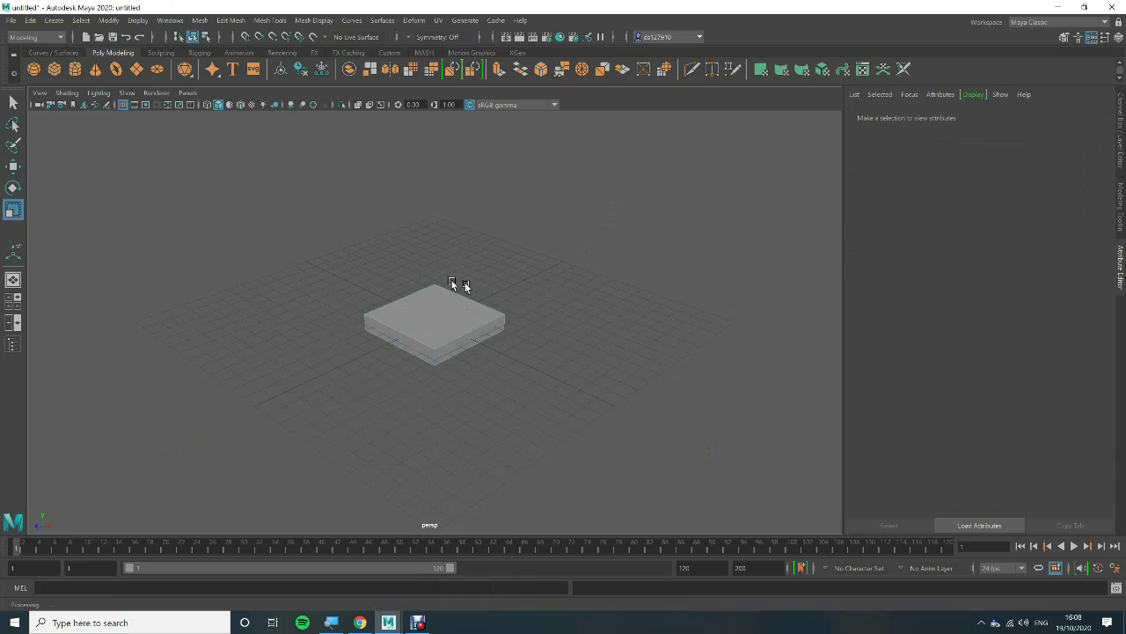
click(692, 74)
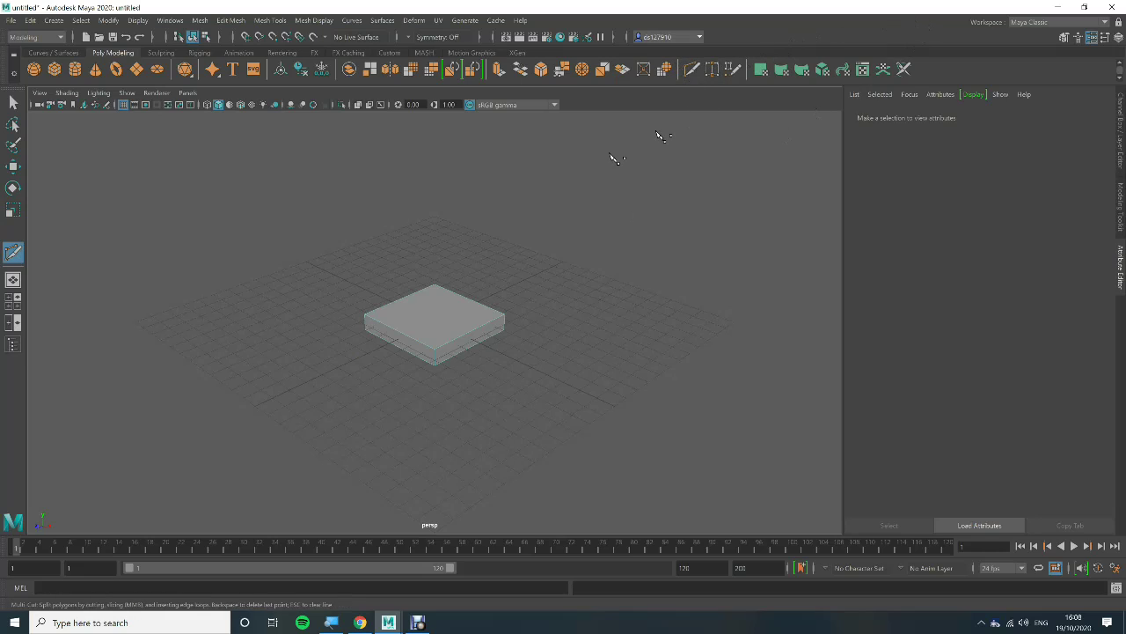
ctrl+click(447, 295)
key(q)
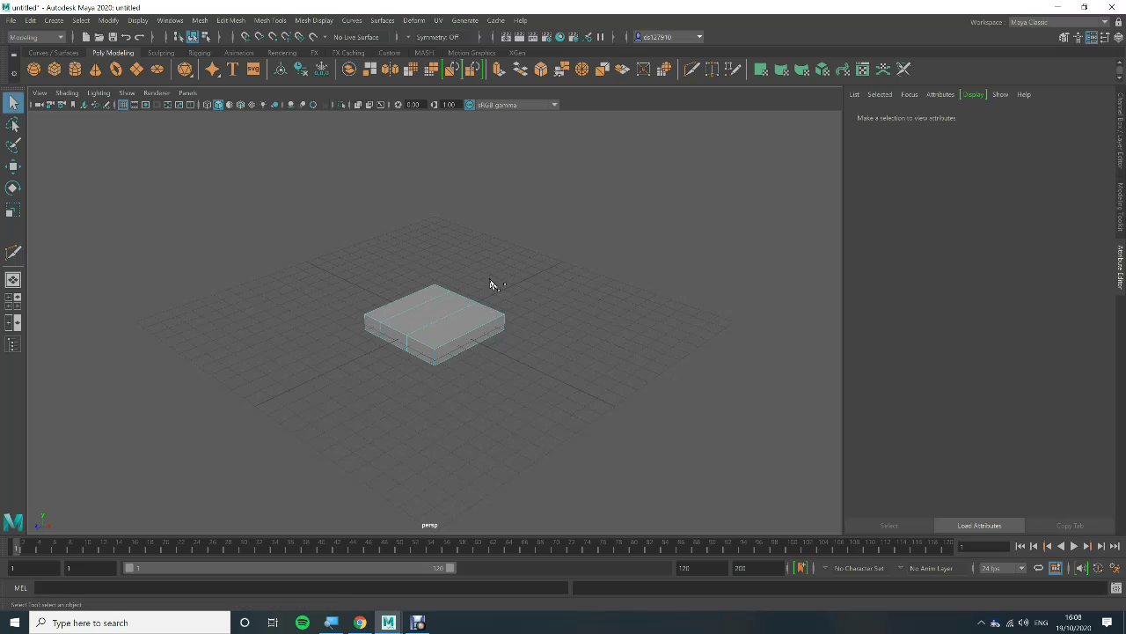
Step: Select both inserted edge loops on the slab with the Scale tool active
double_click(432, 295)
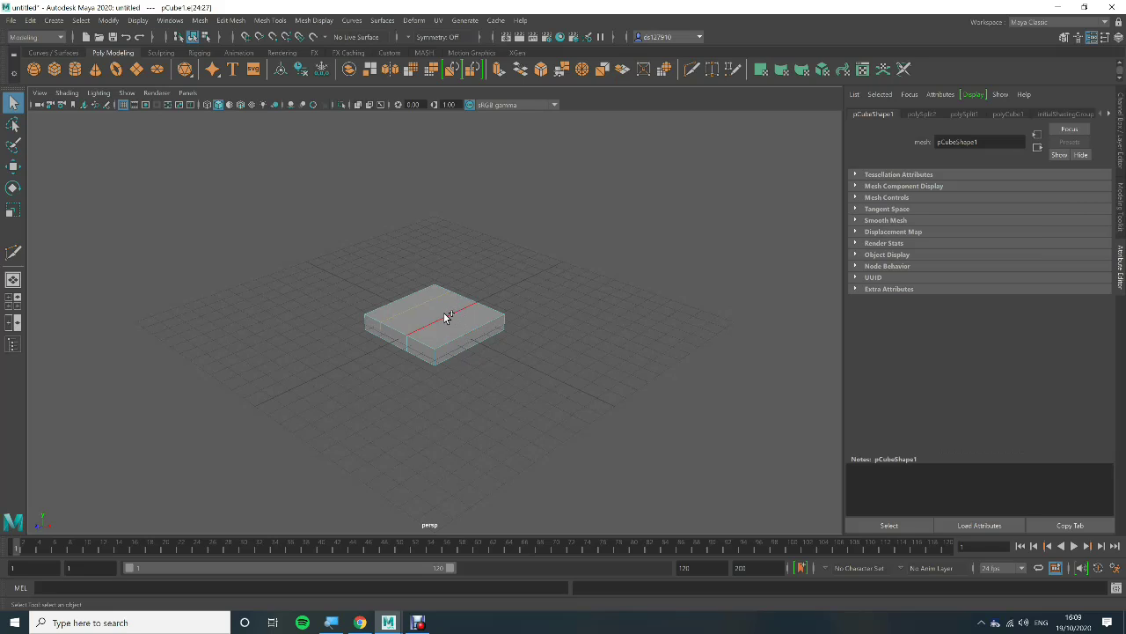
double_click(448, 317)
key(w)
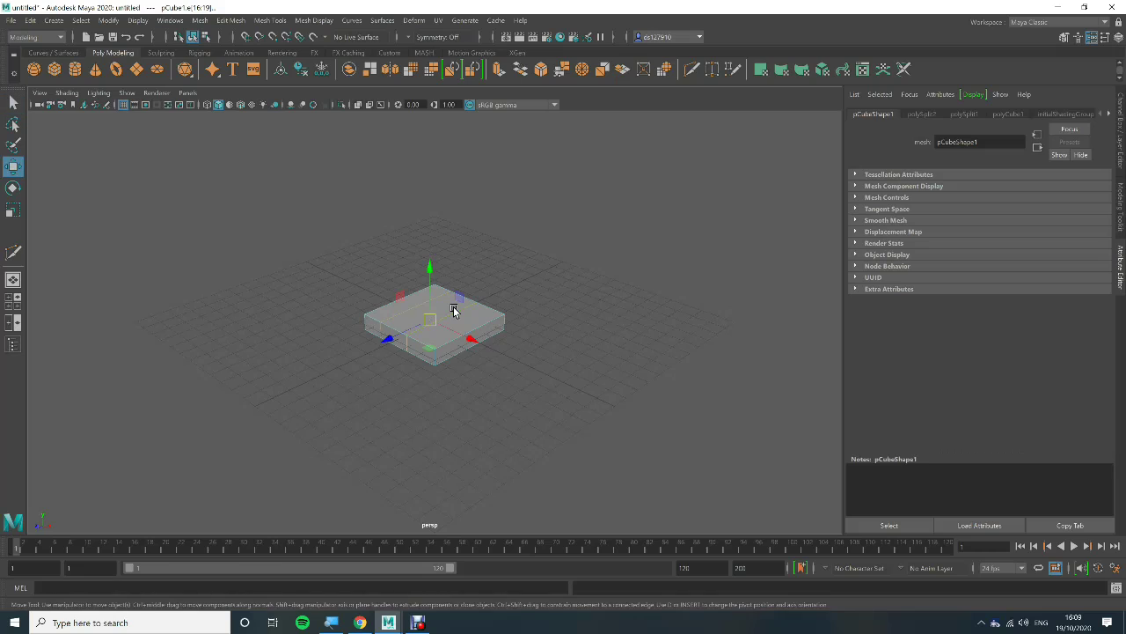
key(e)
key(r)
click(429, 318)
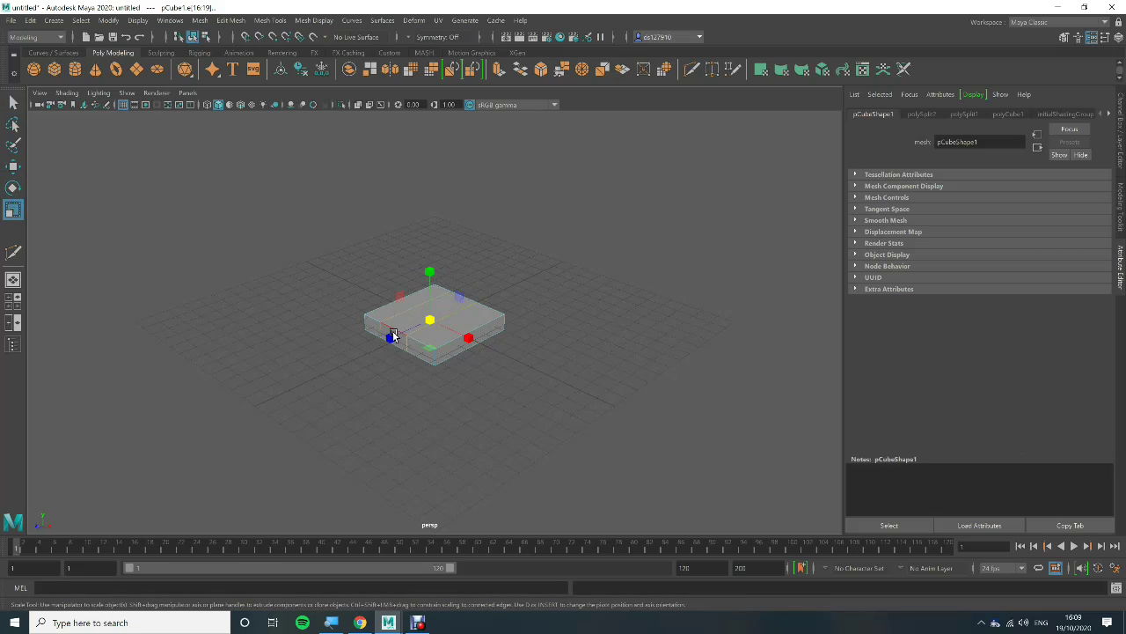
Step: Try stretching the two selected edge loops outward along Z, and undo the scaling
drag(393, 336, 360, 342)
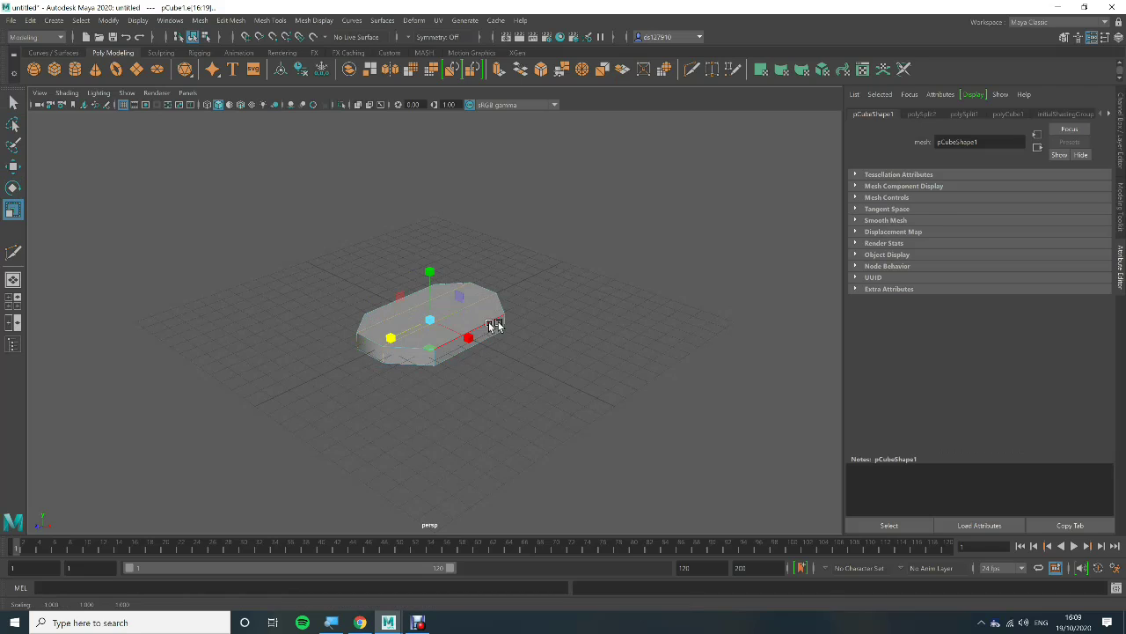
click(516, 350)
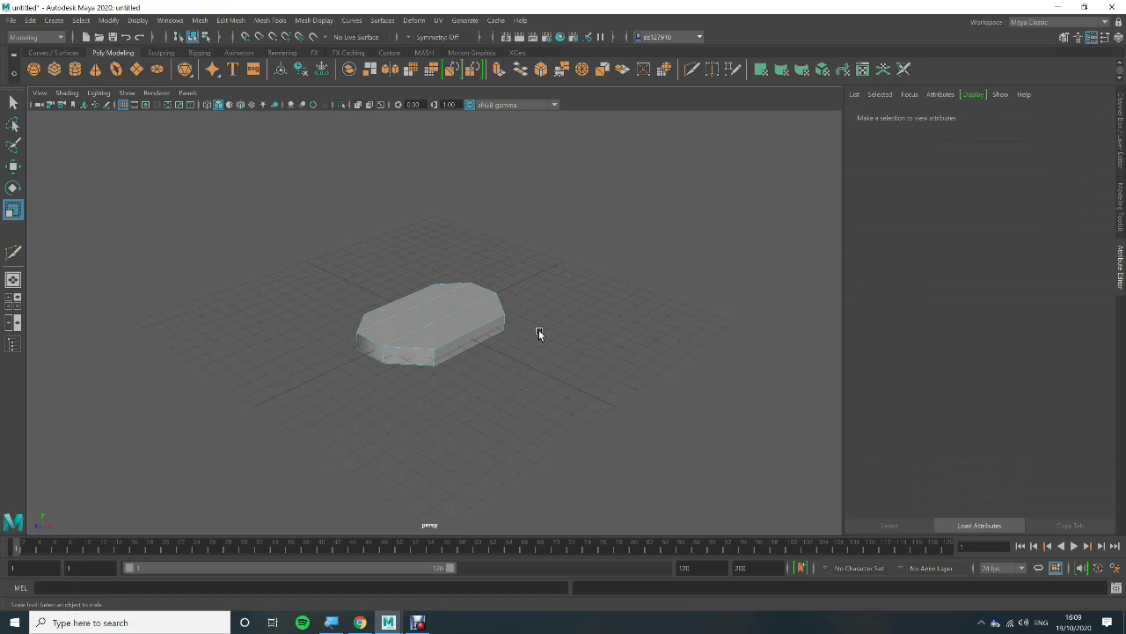
alt+drag(523, 342, 483, 370)
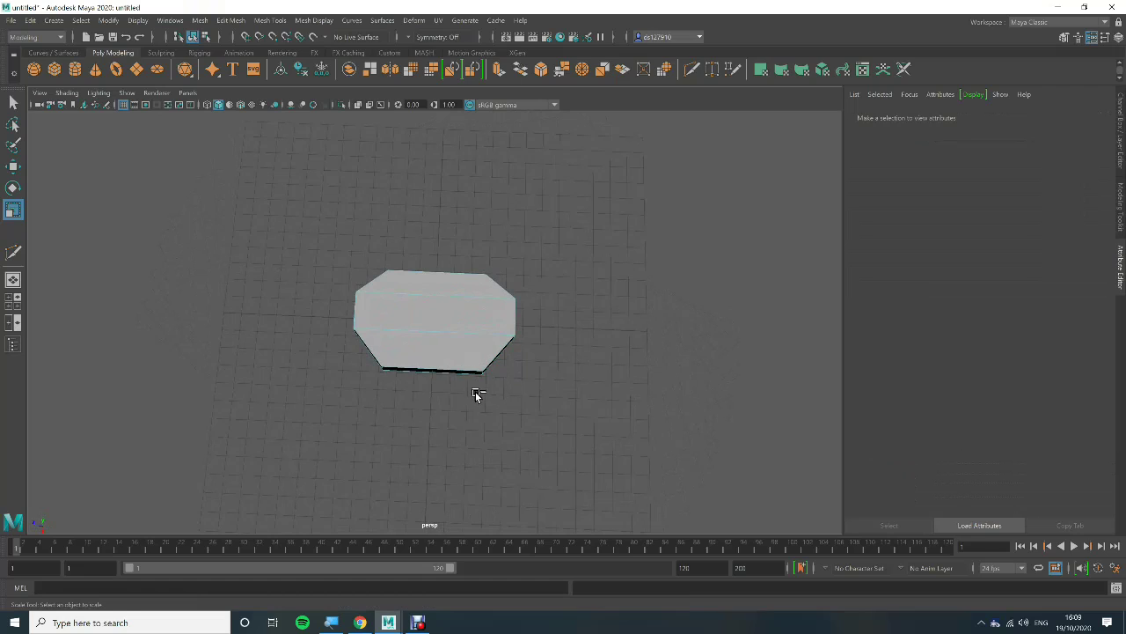
key(ctrl+z)
key(ctrl+z)
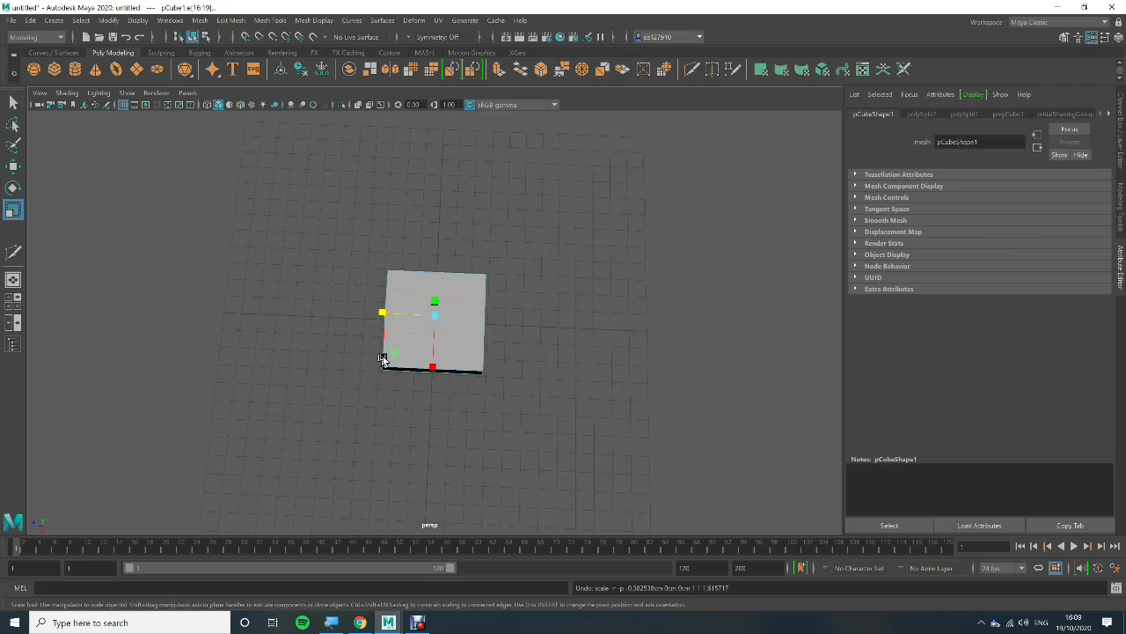
Step: Scale the two edge loops outward in the XZ plane to form an octagonal slab, and return to object mode
mouse_move(390, 352)
mouse_down()
mouse_move(379, 360)
mouse_move(395, 343)
mouse_move(369, 352)
mouse_move(376, 367)
mouse_move(393, 352)
mouse_up()
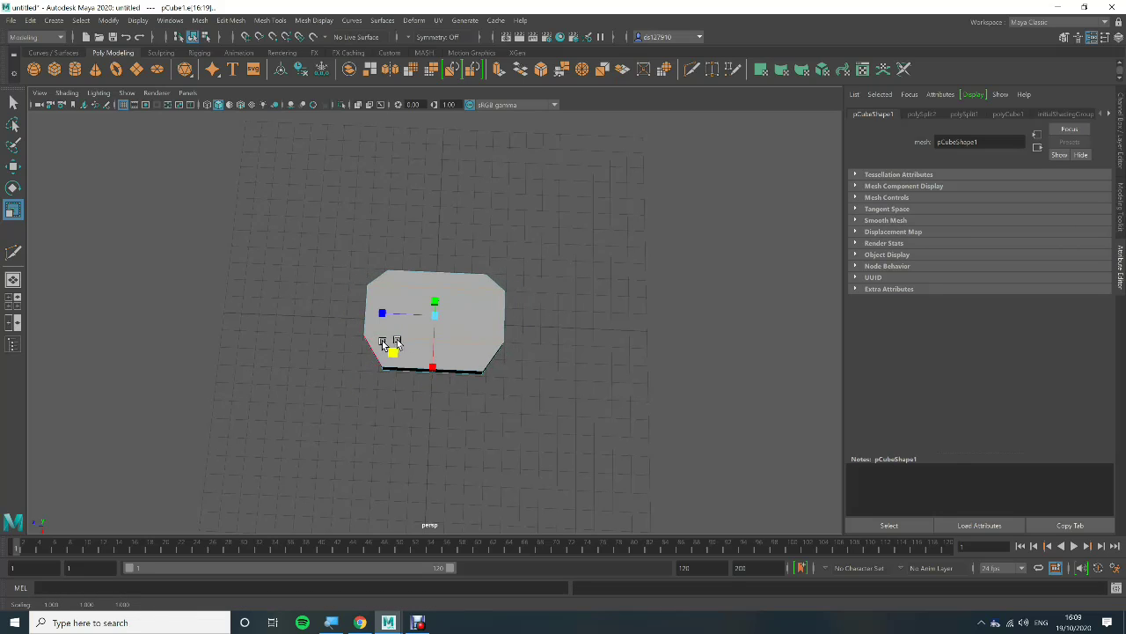
click(551, 349)
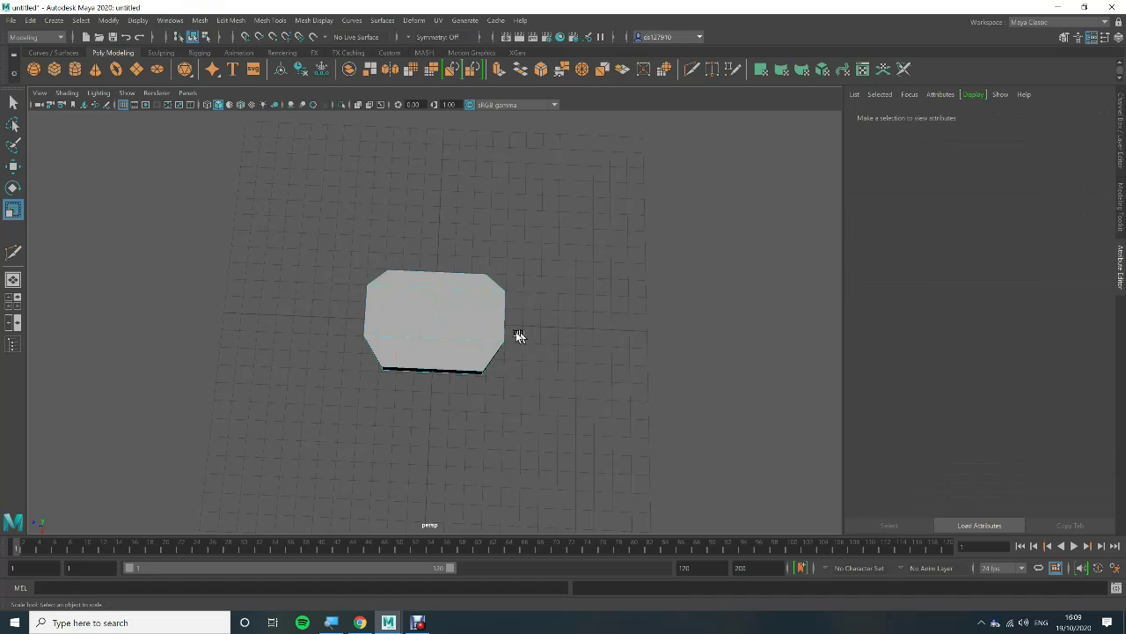
right_drag(454, 327, 494, 285)
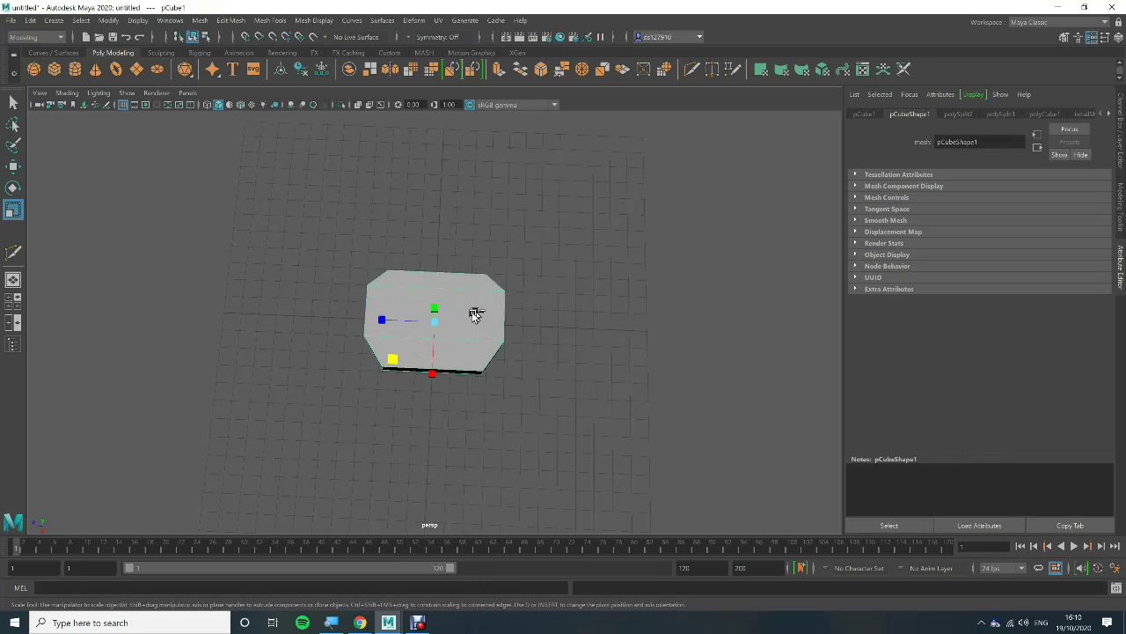
Step: Duplicate the octagonal slab, shrink the copy in the XZ plane and scale it taller along Y so it pierces the original
key(ctrl+d)
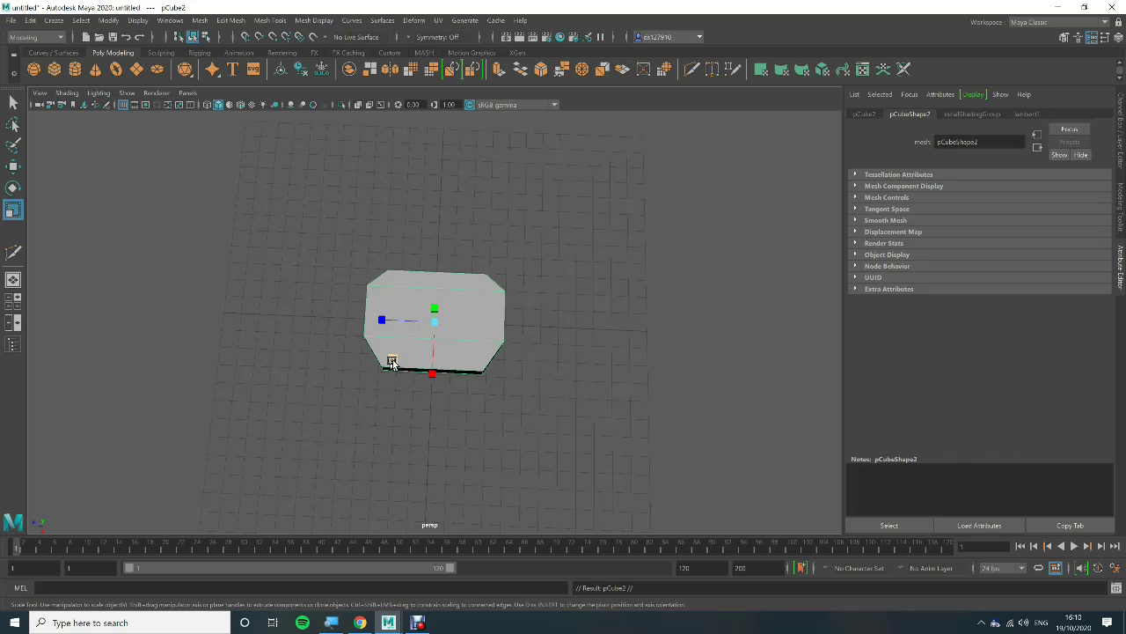
mouse_move(395, 357)
mouse_down()
mouse_move(405, 354)
mouse_move(395, 357)
mouse_up()
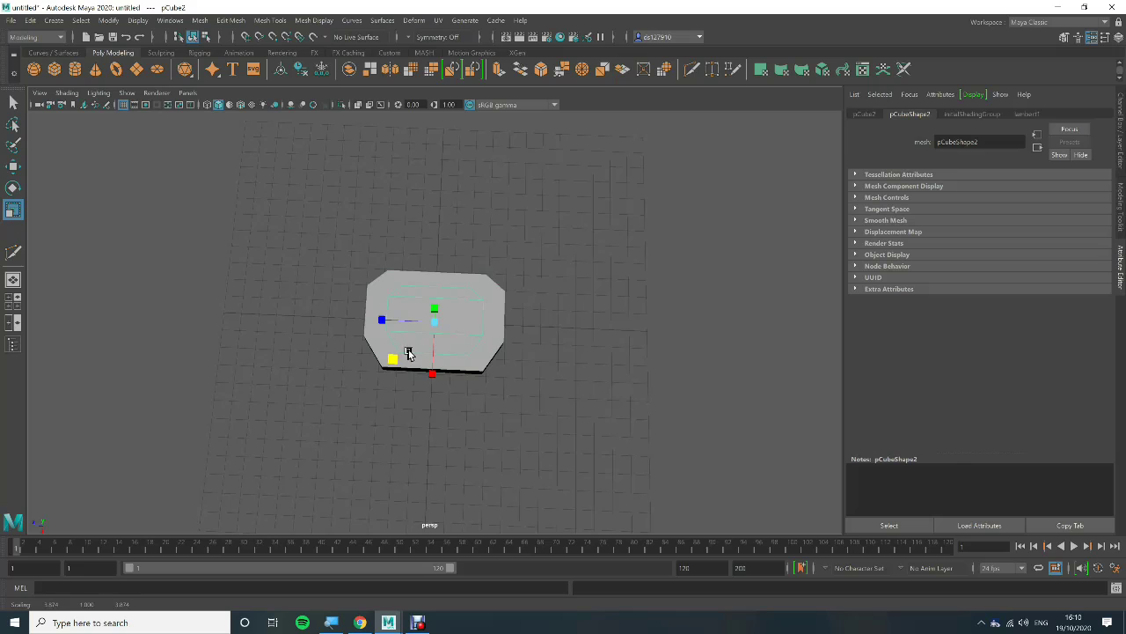
alt+drag(410, 367, 426, 333)
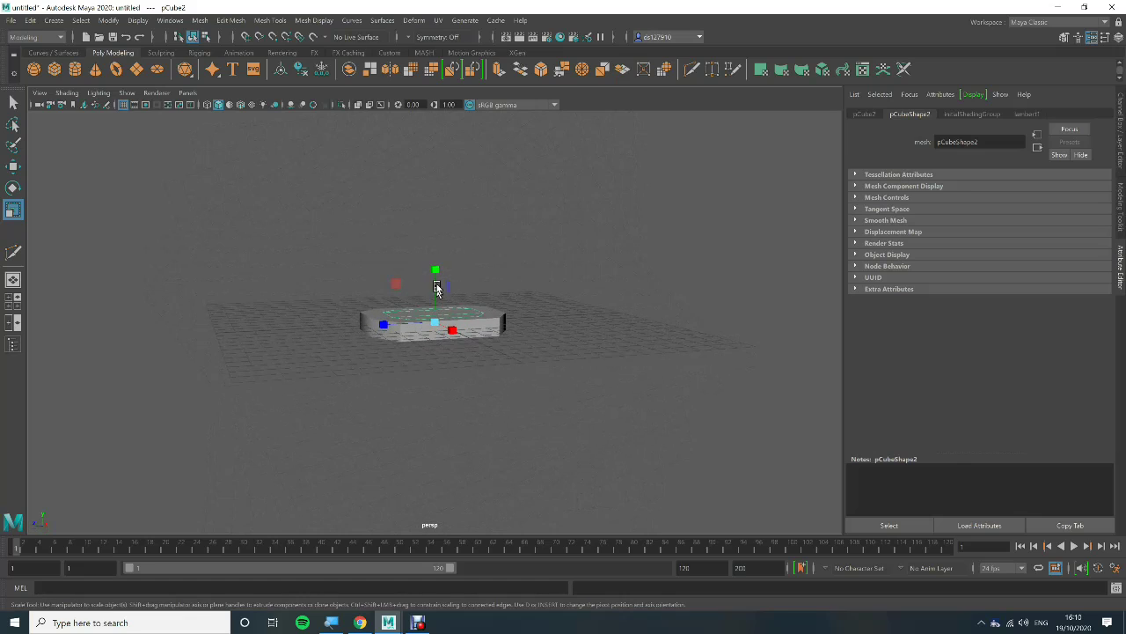
drag(434, 269, 418, 183)
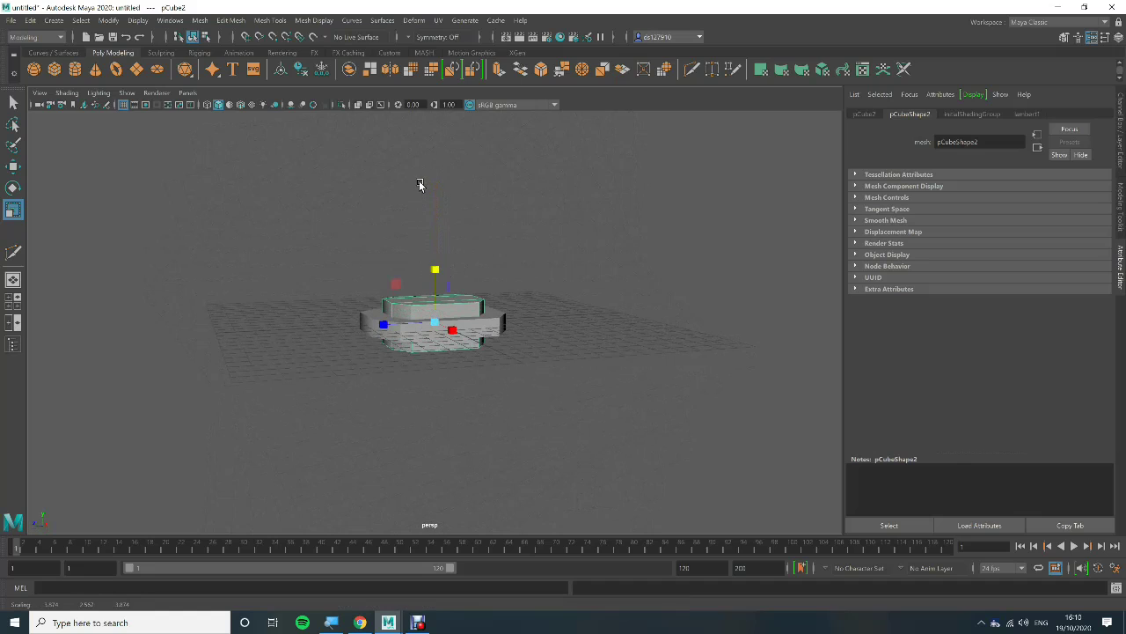
click(514, 366)
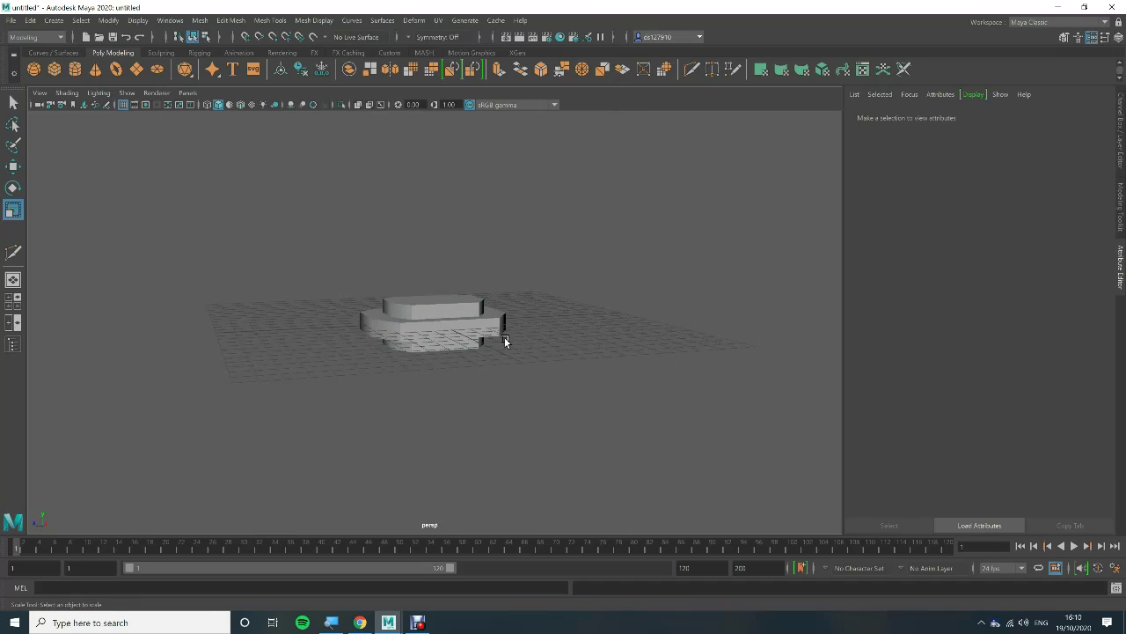
Step: Subtract the smaller, taller copy from the wide octagonal slab with a Boolean Difference, leaving a hollow ring
click(495, 330)
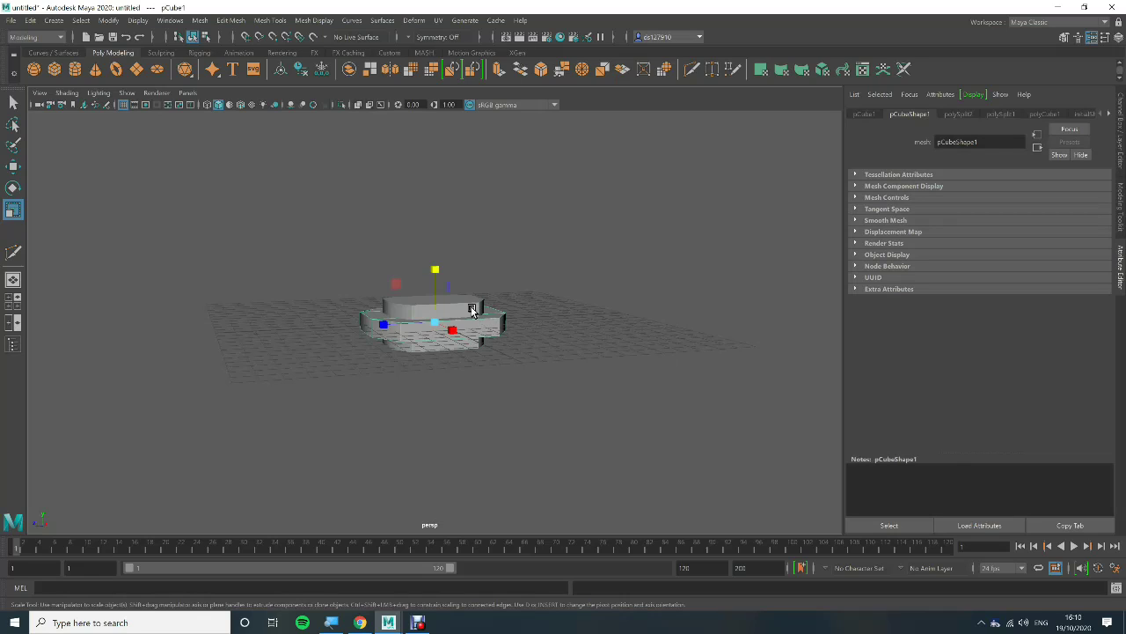
key(ctrl+d)
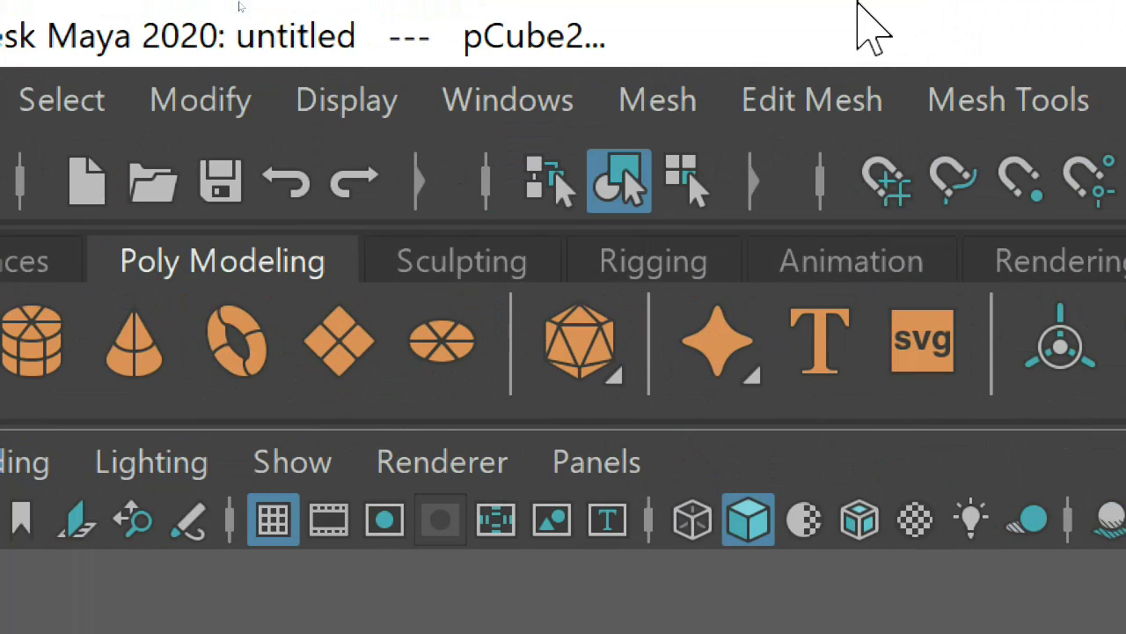
click(634, 109)
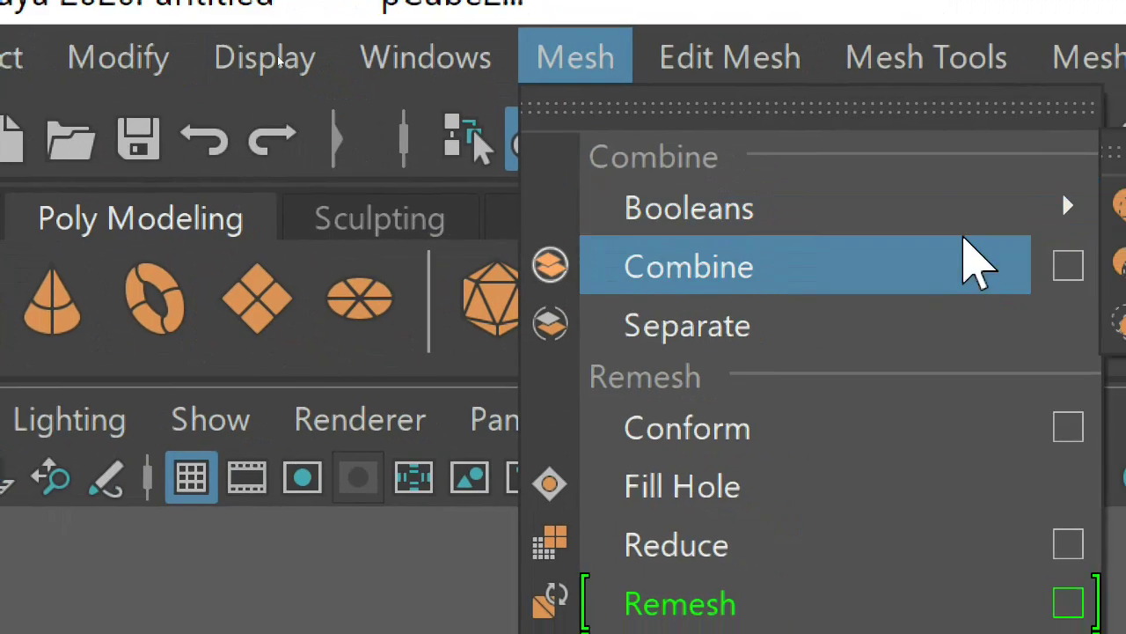
mouse_move(1056, 250)
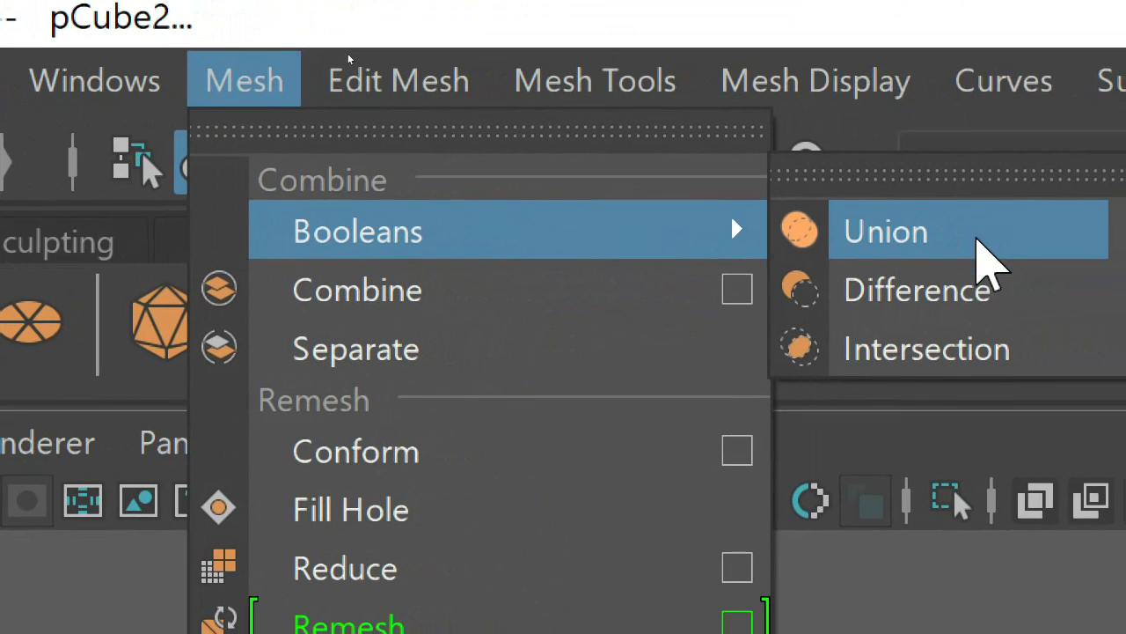
click(981, 283)
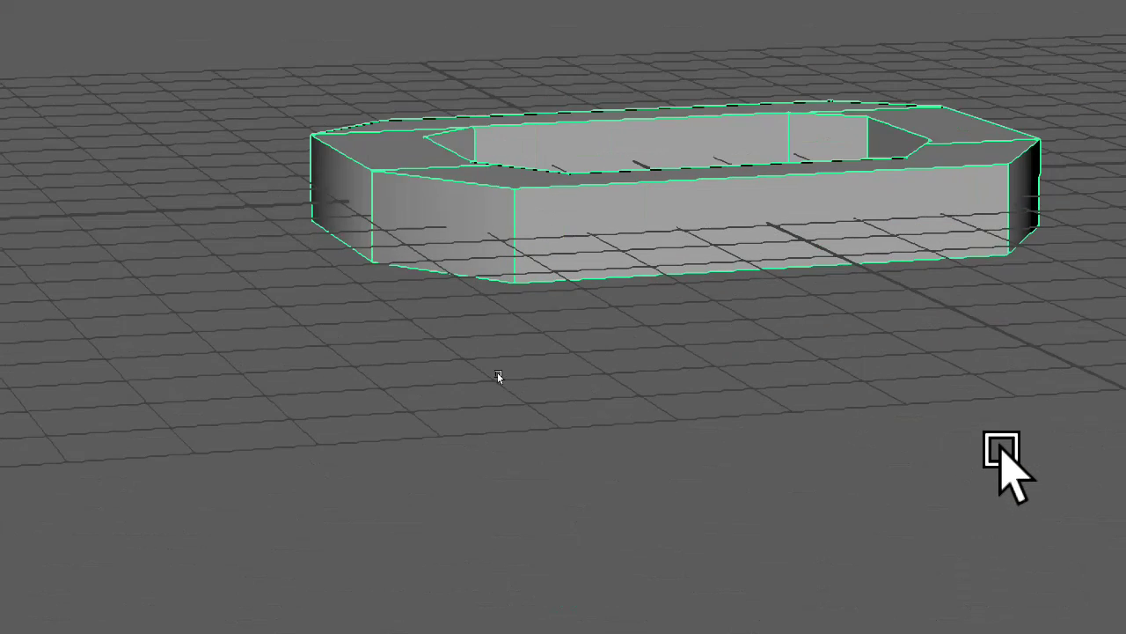
click(492, 372)
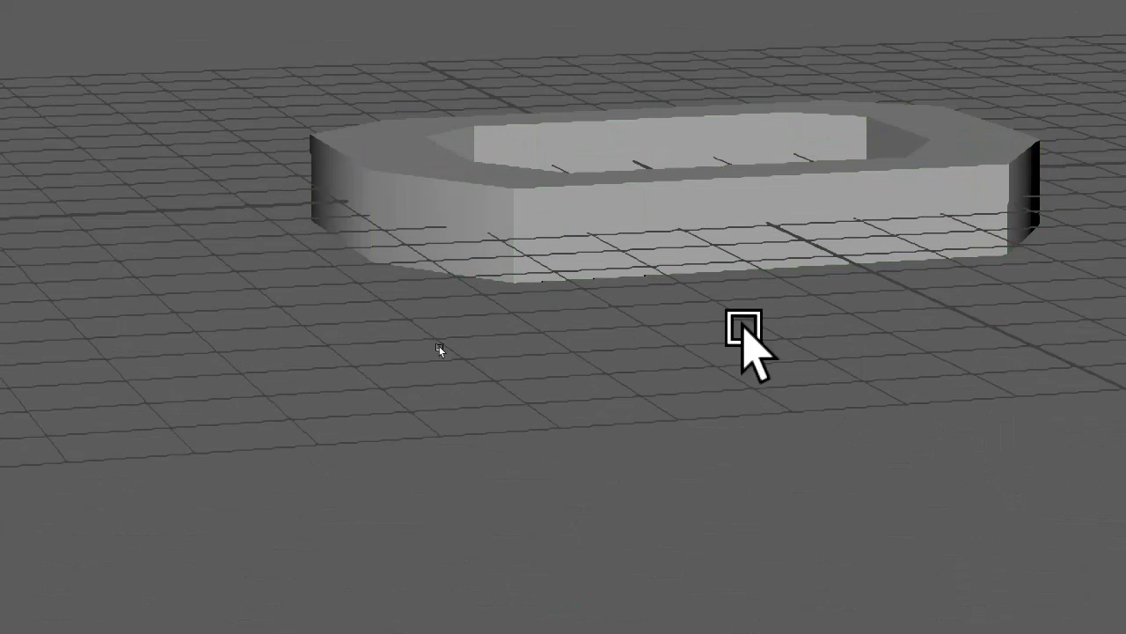
Step: Switch to face selection and pick faces of the wall lining the ring's hole, viewing it from both sides
mouse_move(449, 338)
alt+mouse_down()
mouse_move(452, 352)
mouse_move(430, 367)
mouse_move(454, 355)
alt+mouse_up()
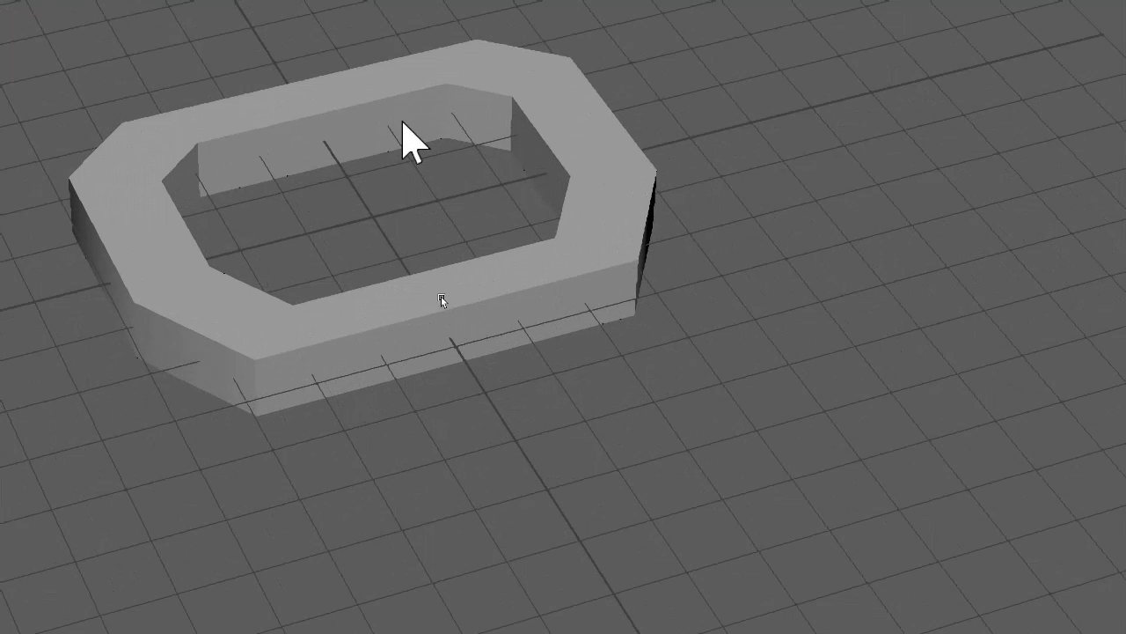
right_drag(401, 122, 415, 233)
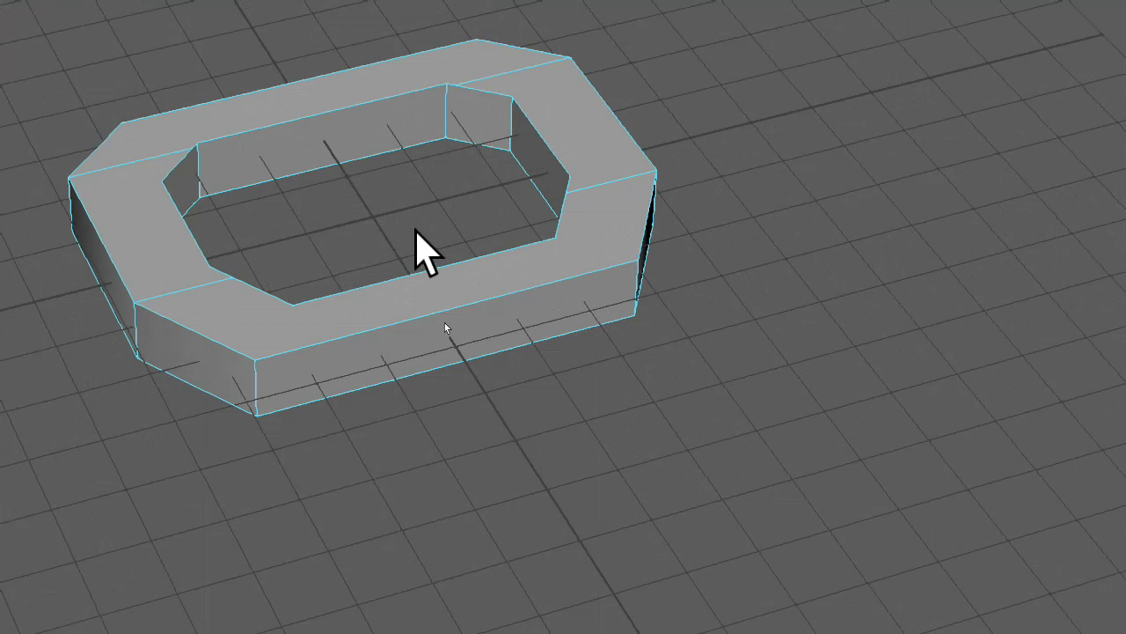
click(427, 123)
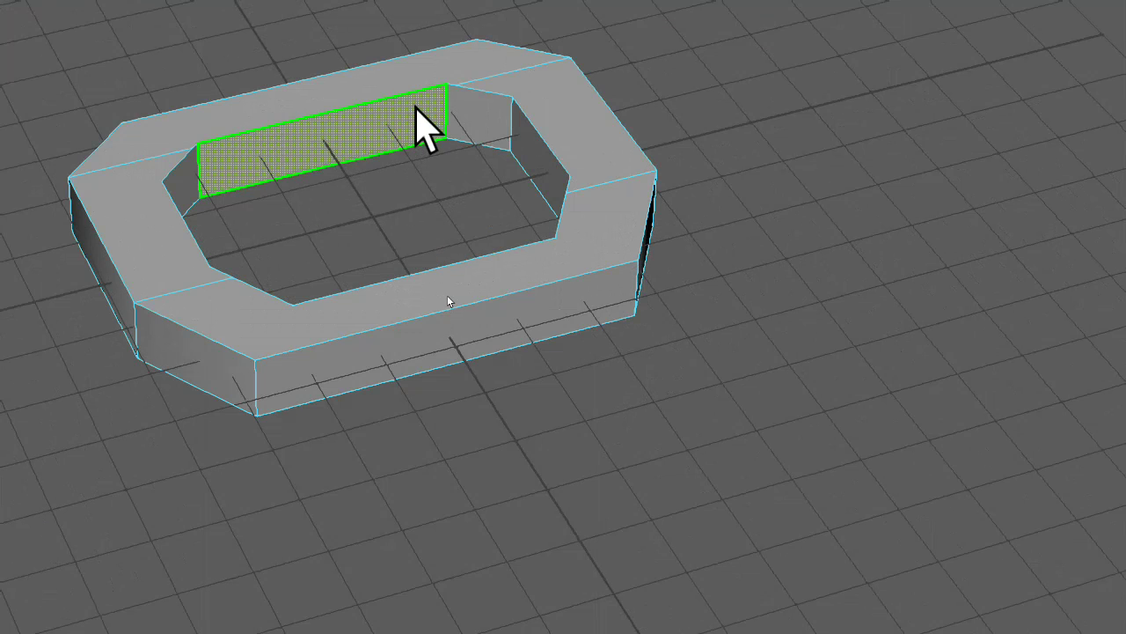
ctrl+shift+click(469, 132)
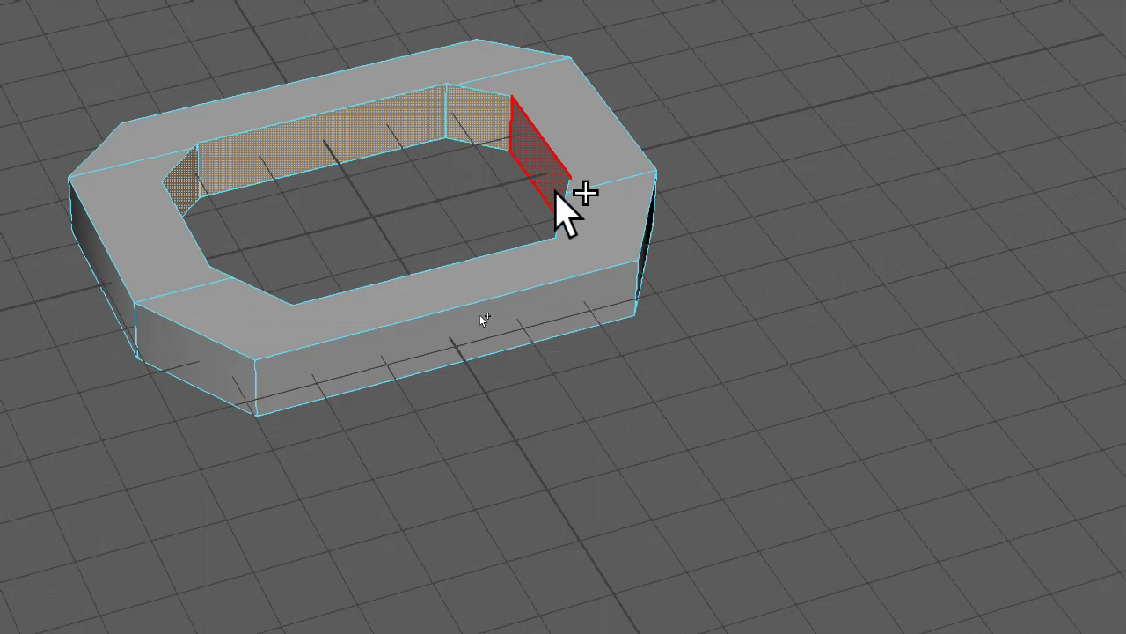
ctrl+shift+click(556, 205)
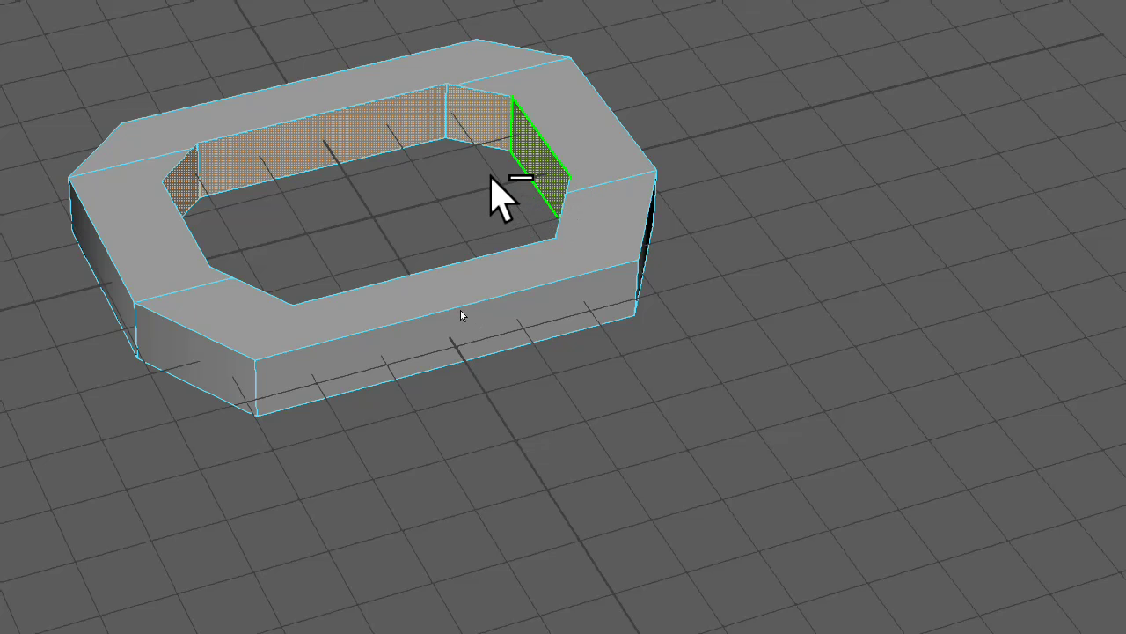
ctrl+drag(467, 172, 147, 172)
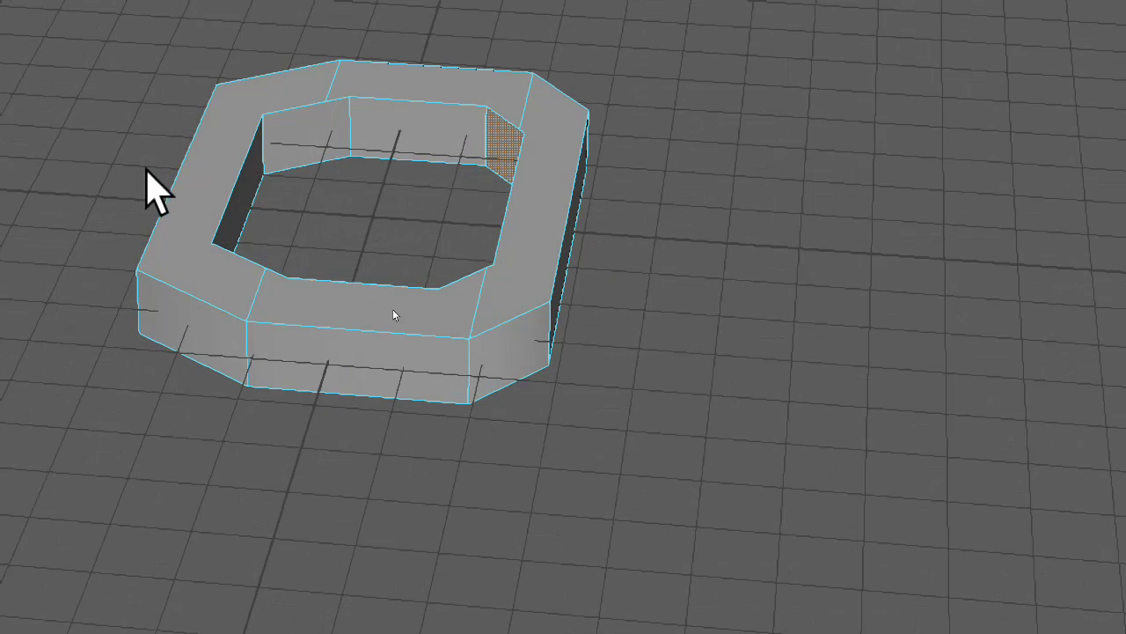
ctrl+shift+click(381, 145)
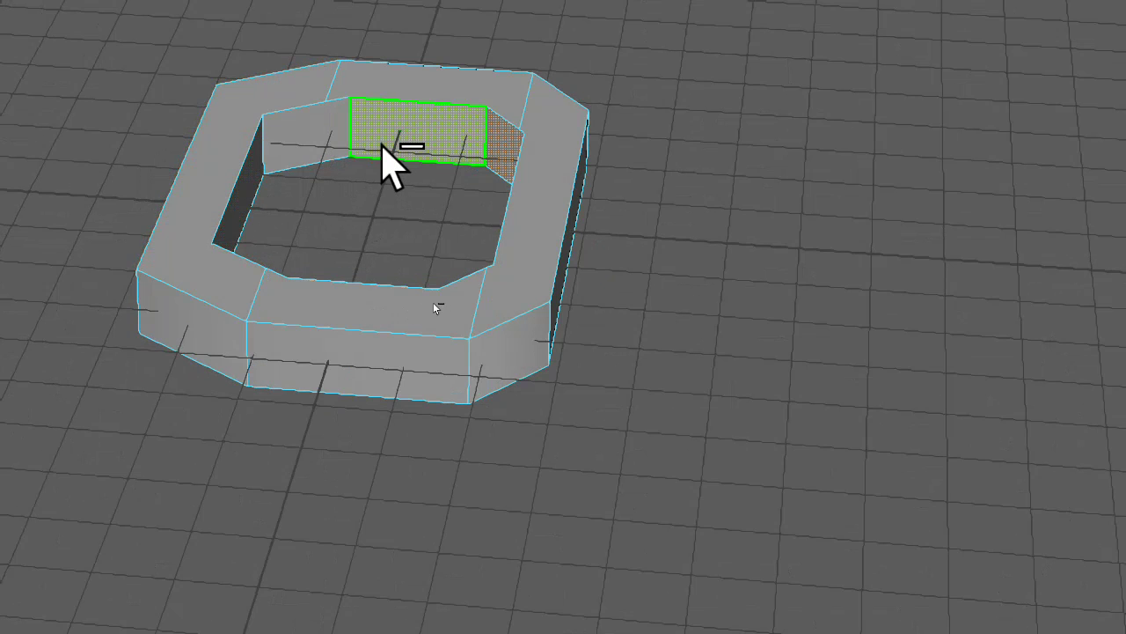
ctrl+shift+click(298, 158)
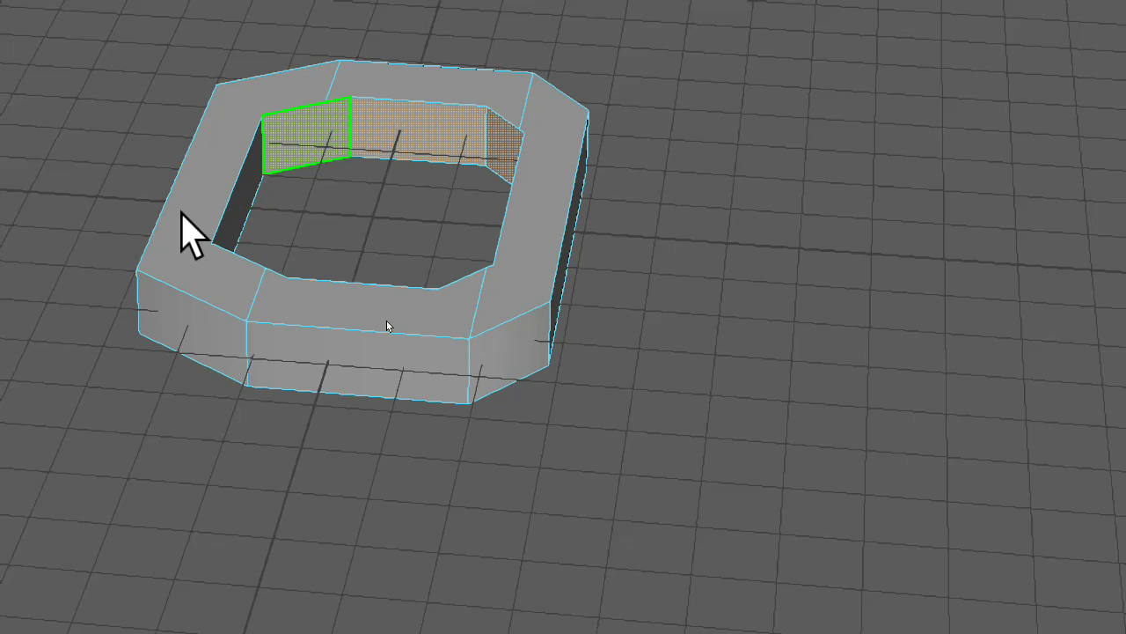
key(super)
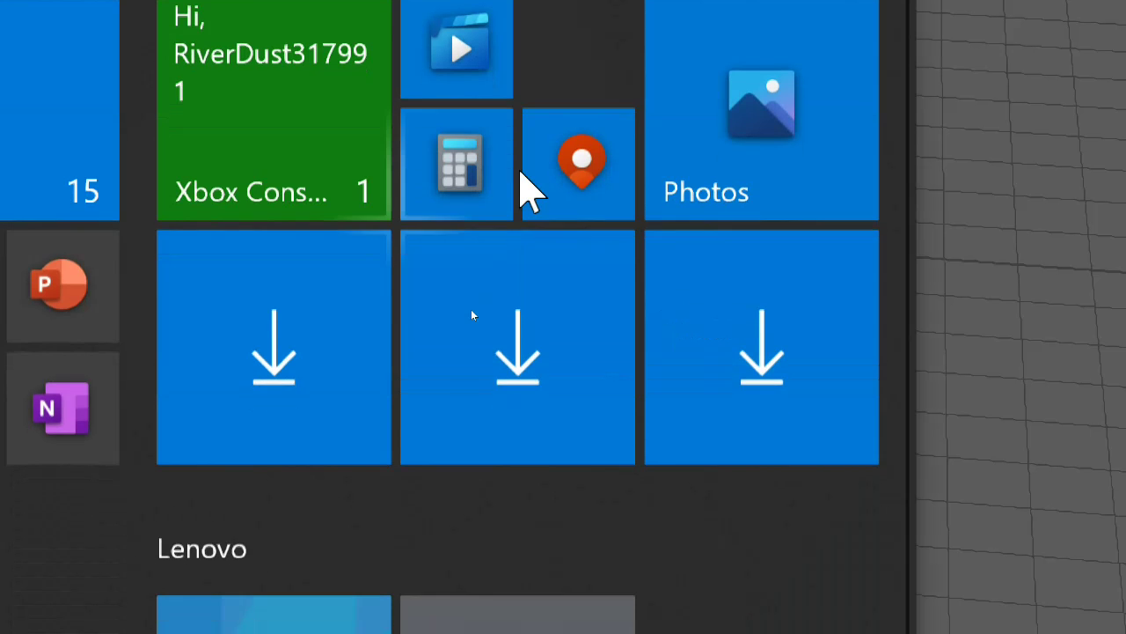
key(super)
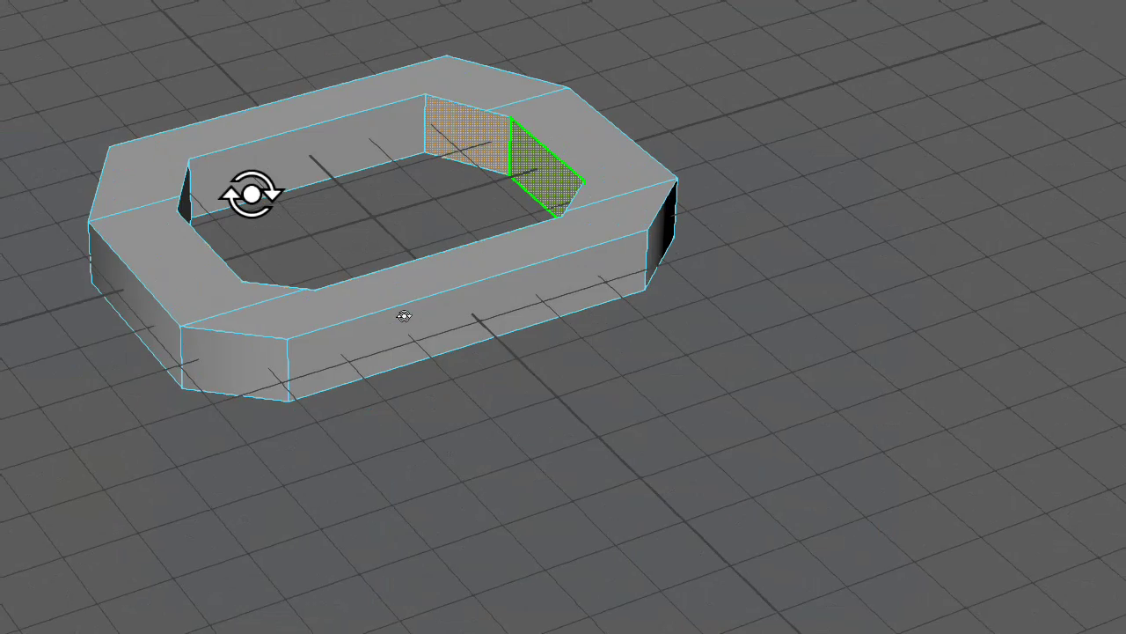
key(super)
key(super)
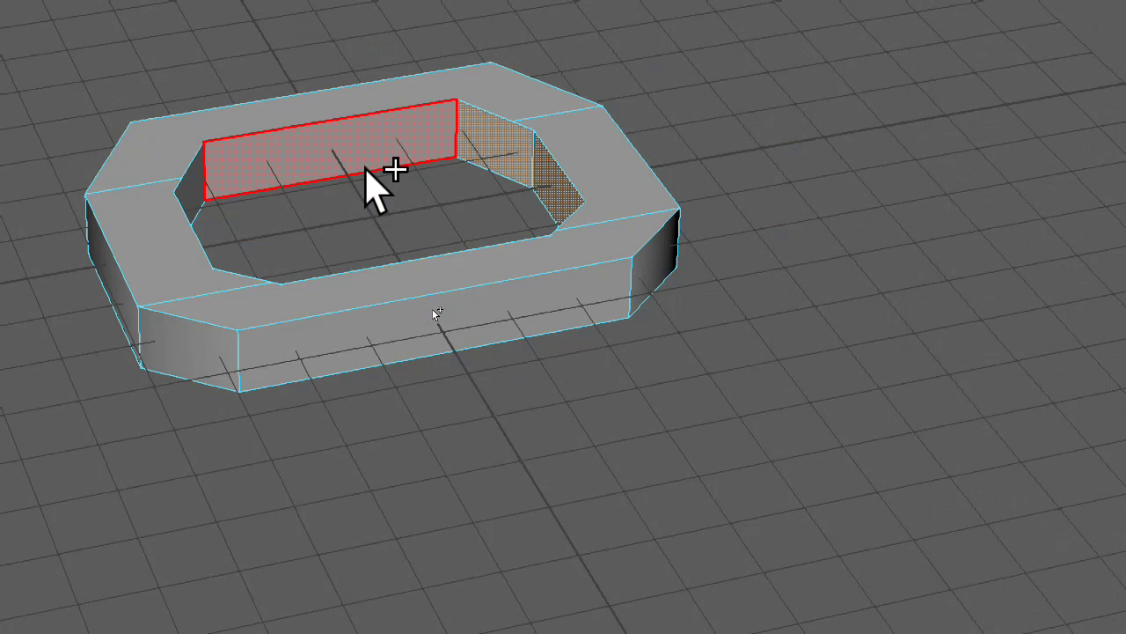
Step: Add the remaining inner wall faces around the hole to the selection and delete them all
shift+click(368, 169)
alt+drag(370, 181, 239, 194)
shift+click(238, 193)
shift+click(298, 150)
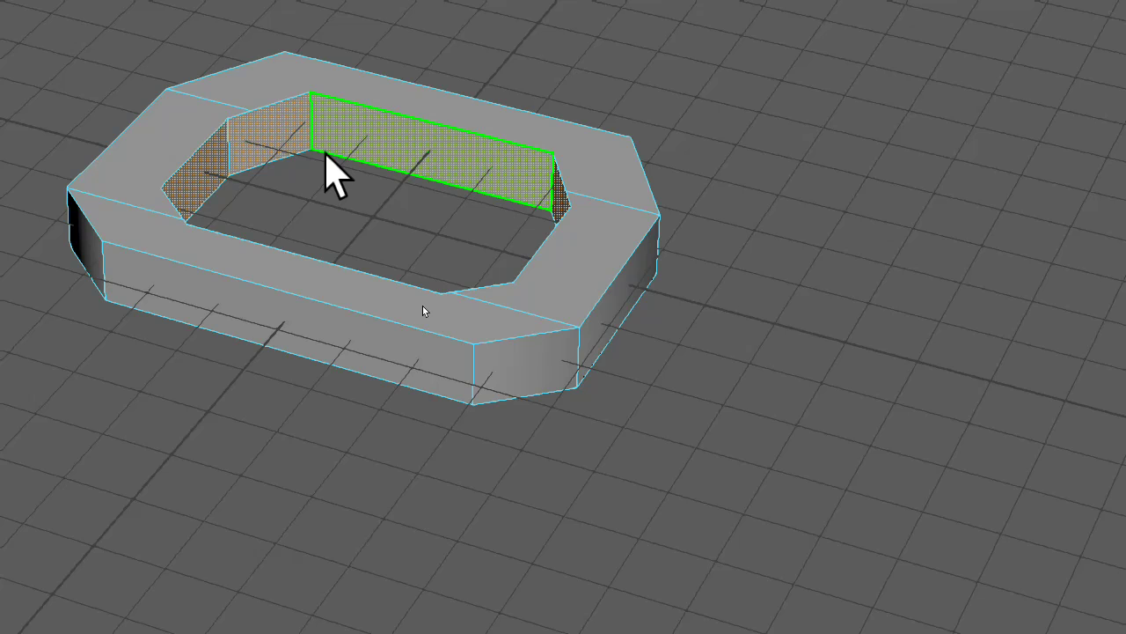
shift+click(326, 154)
key(Delete)
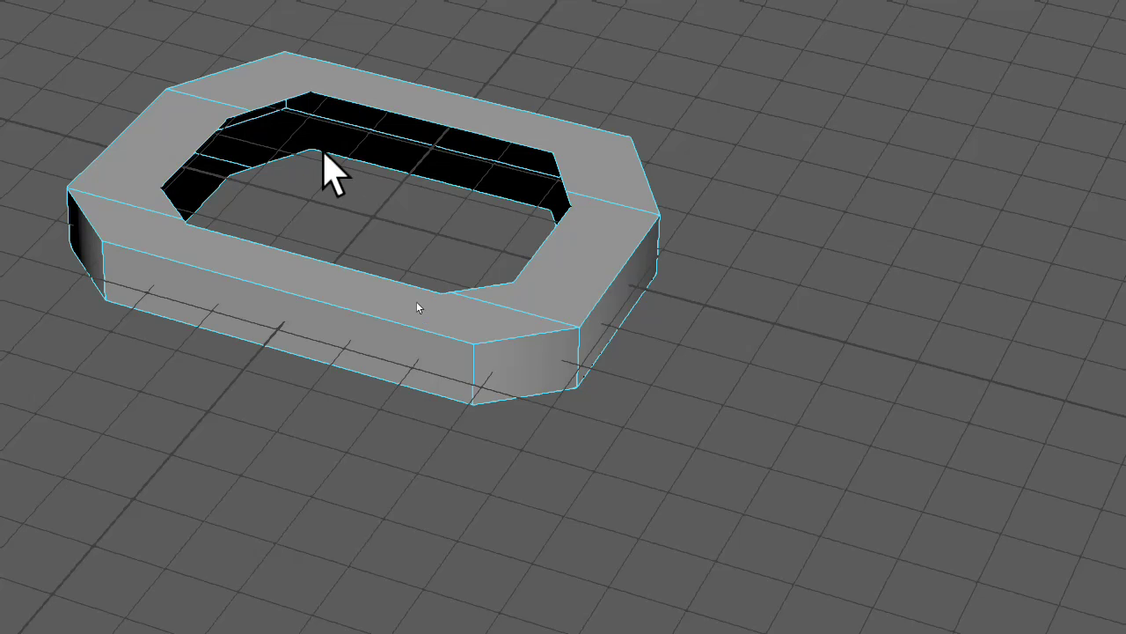
Step: Select the upper and lower open border edge loops around the hole and bridge them into a new inner wall
right_click(331, 129)
right_drag(331, 129, 438, 23)
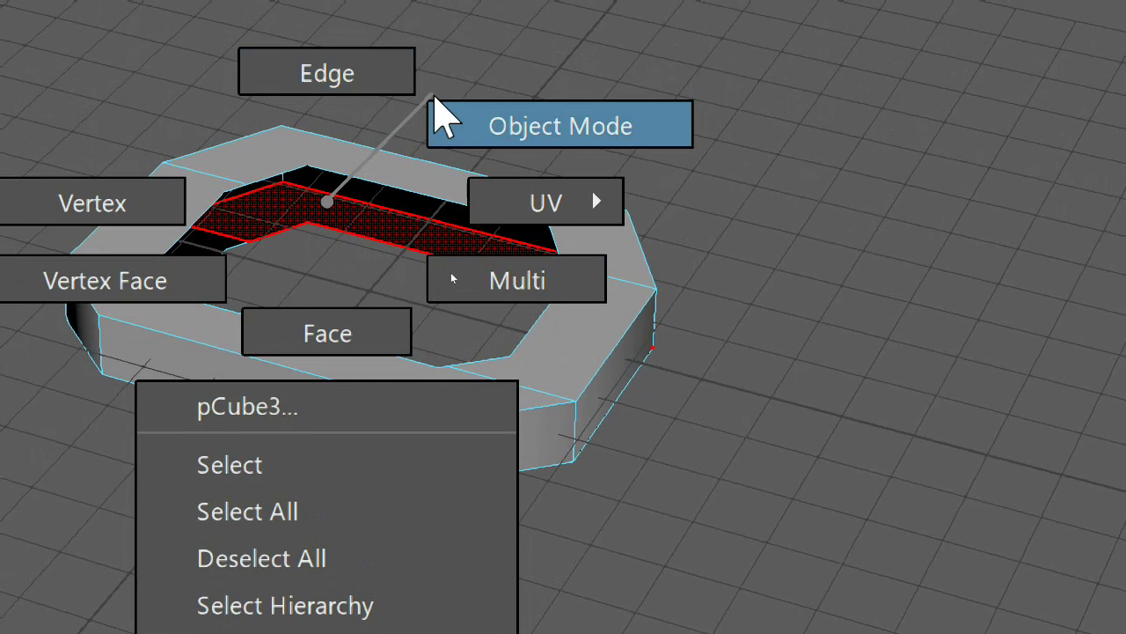
right_drag(434, 97, 413, 87)
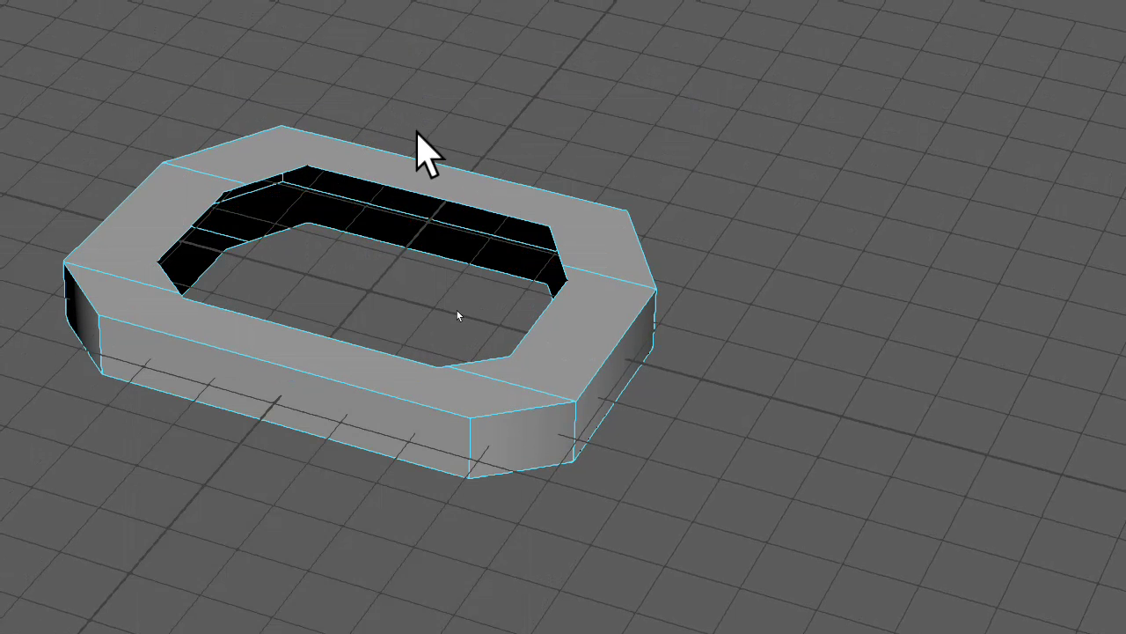
click(361, 178)
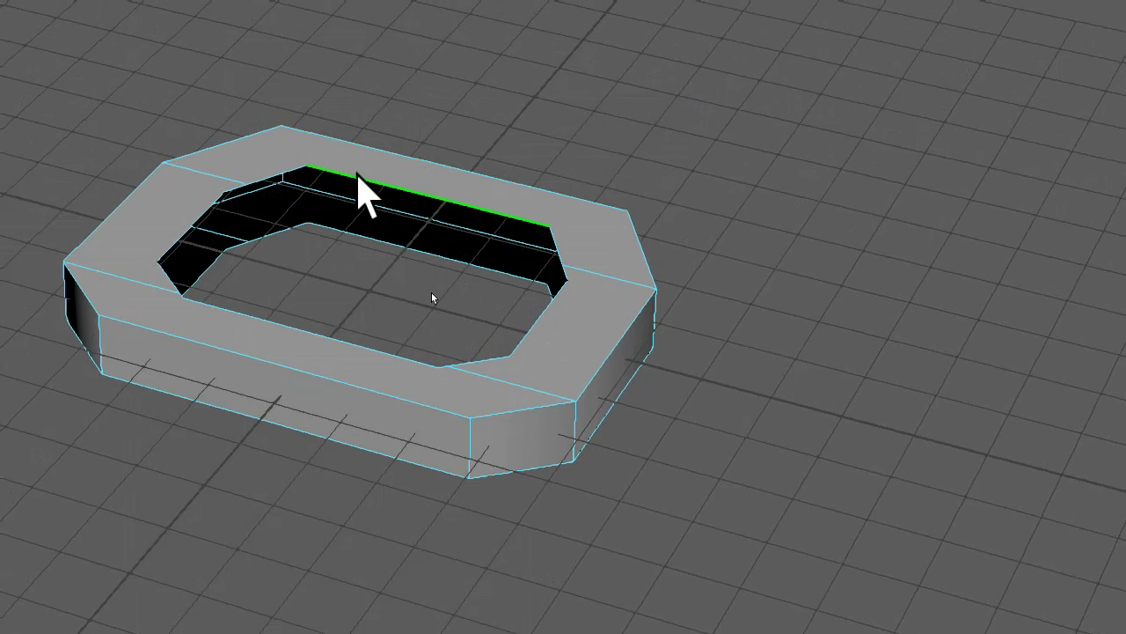
click(376, 211)
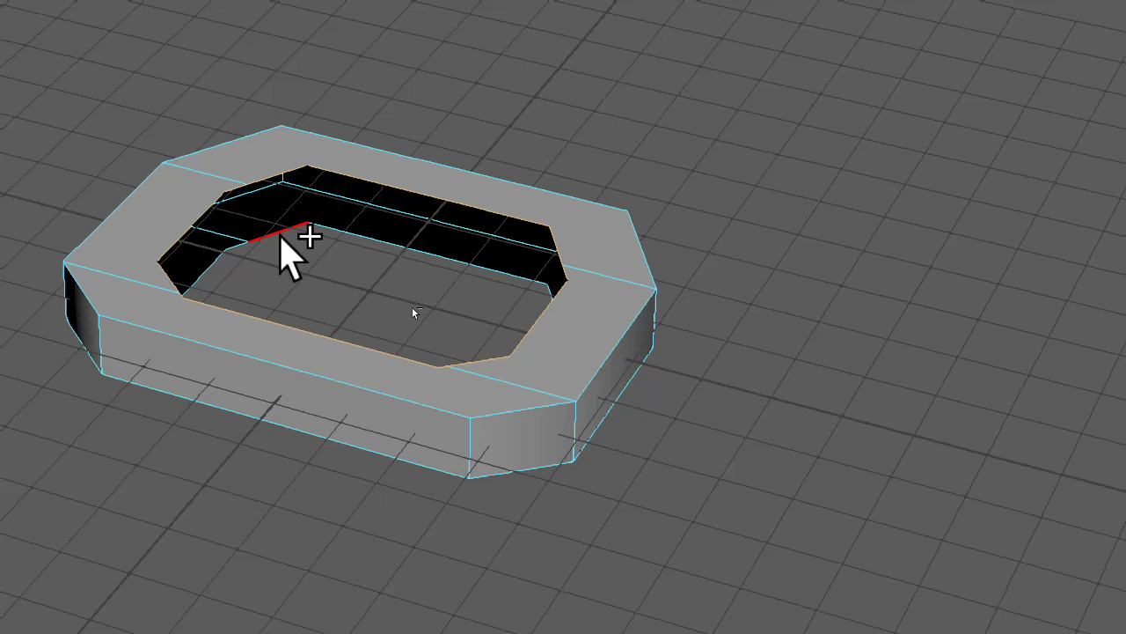
click(281, 234)
click(311, 326)
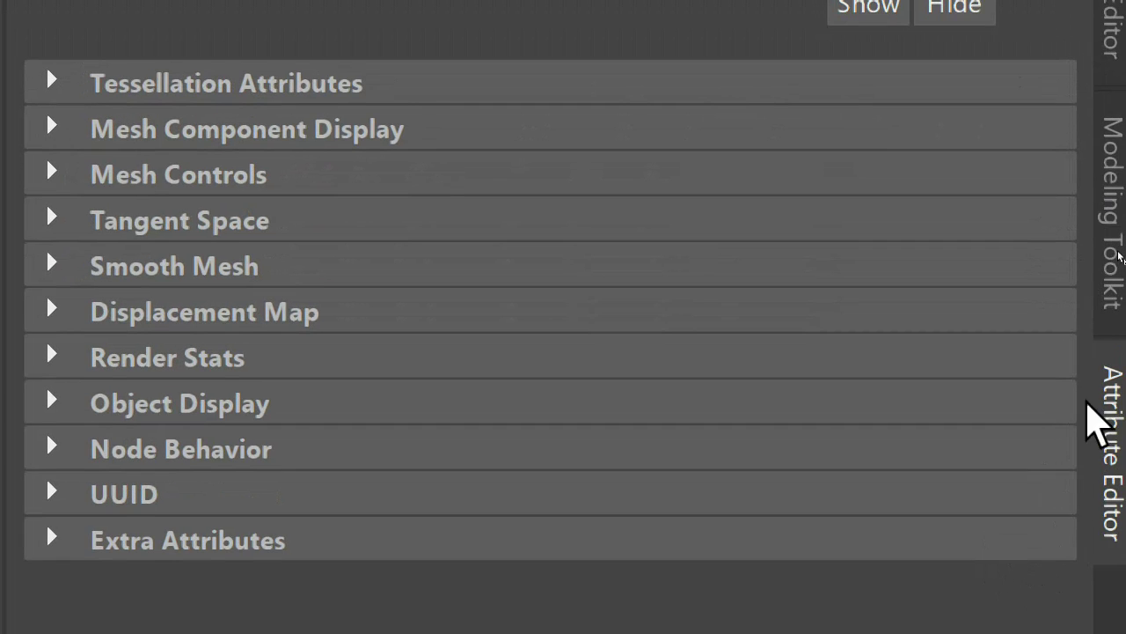
click(1116, 387)
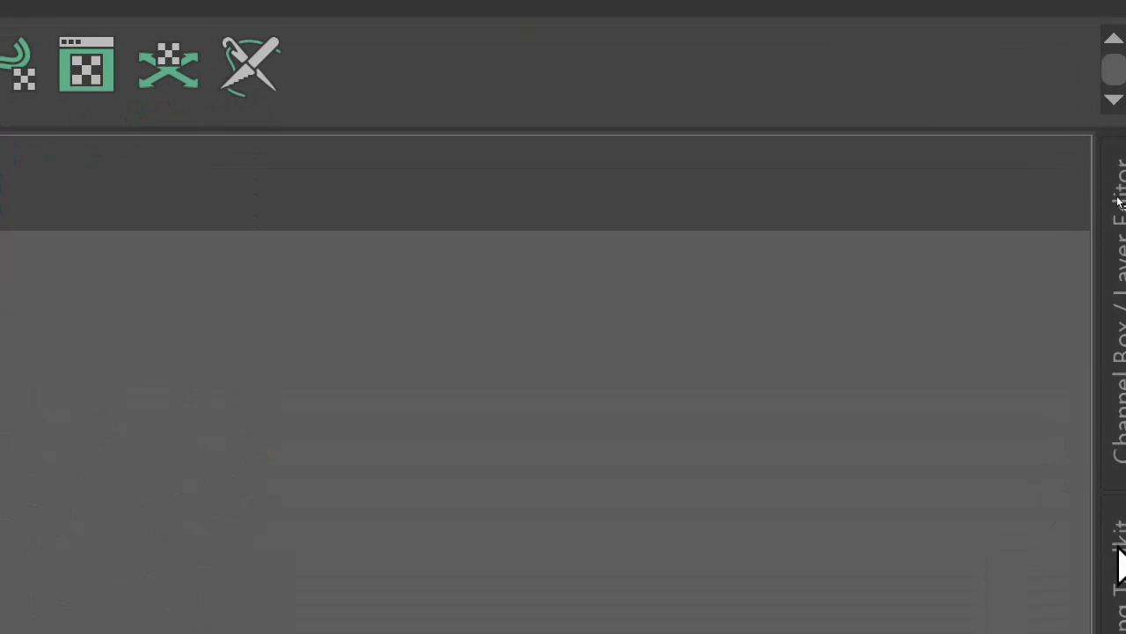
click(1101, 409)
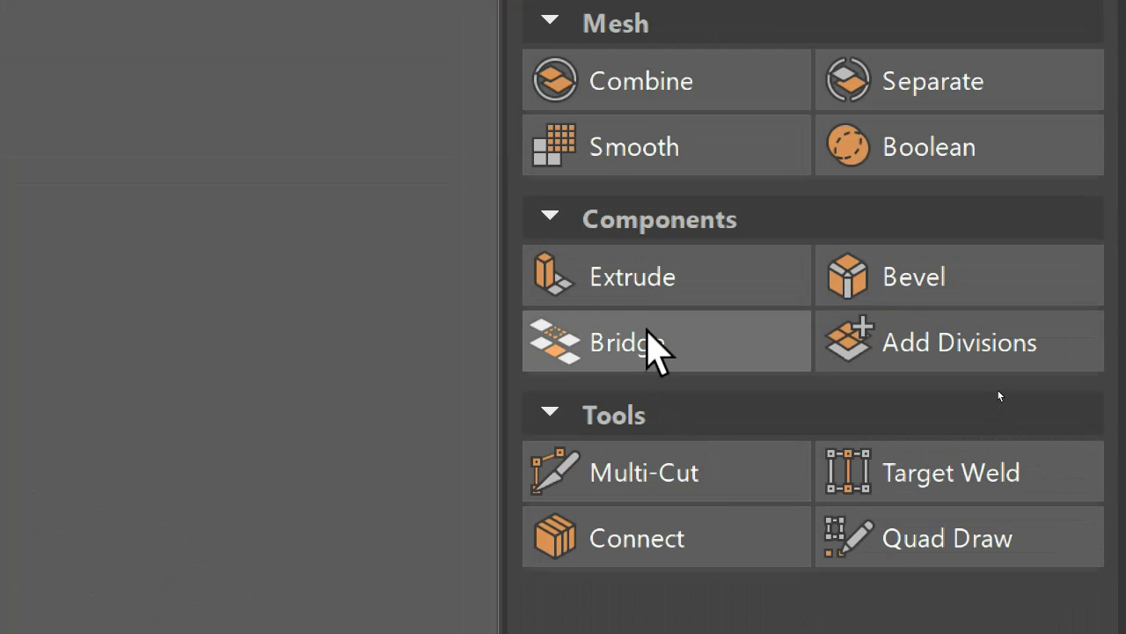
click(651, 339)
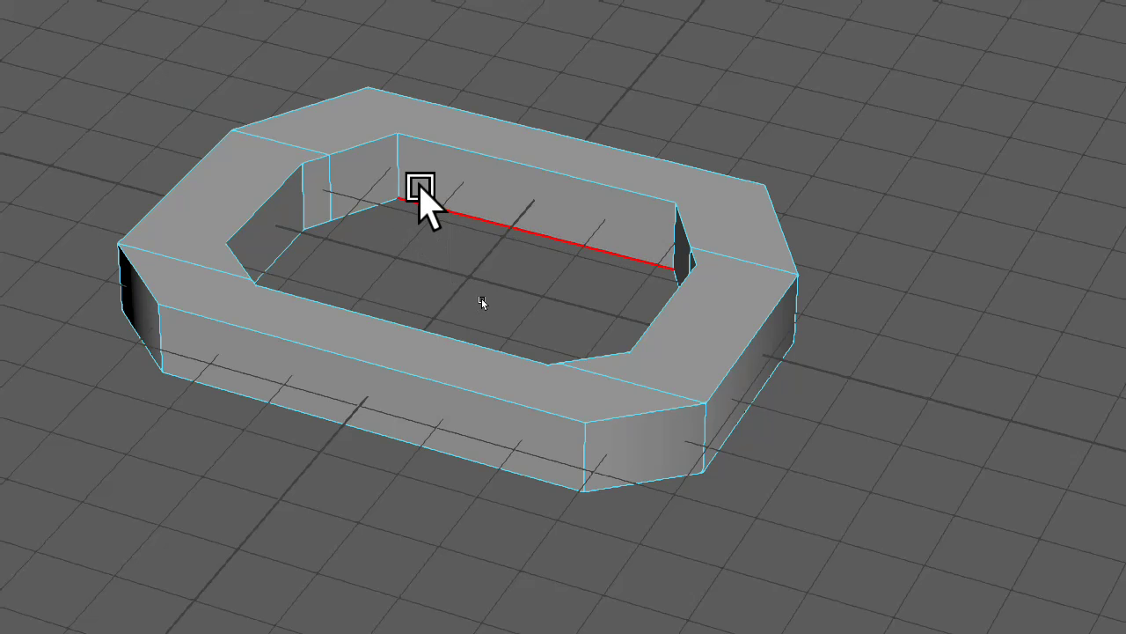
Step: Insert four horizontal edge loops around the new inner wall with the Multi-Cut tool
right_drag(420, 187, 577, 106)
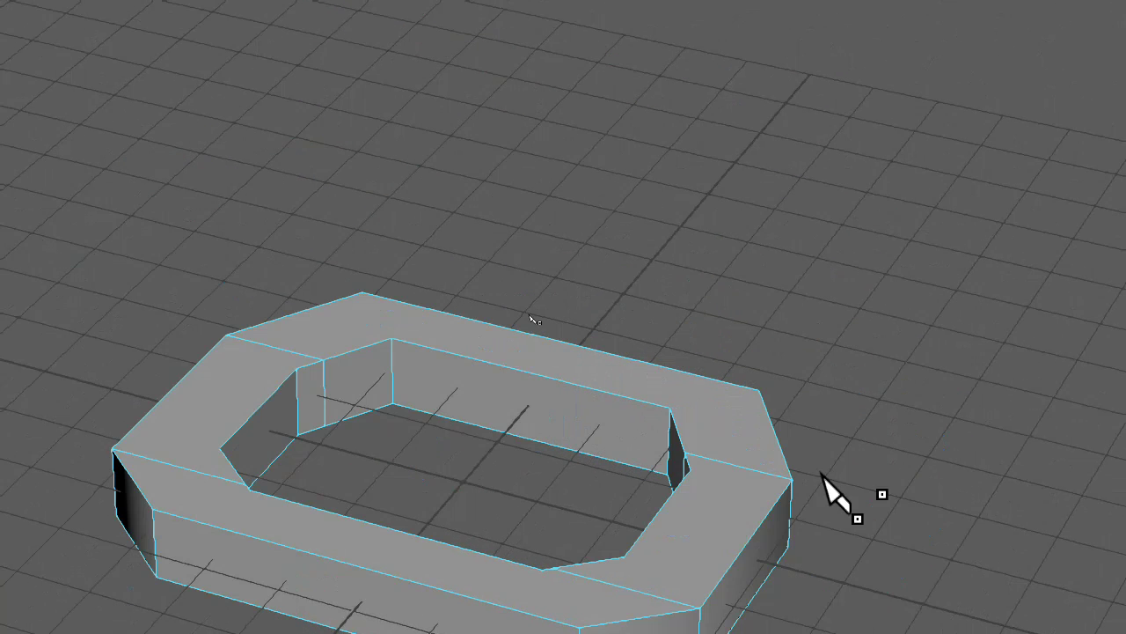
click(520, 436)
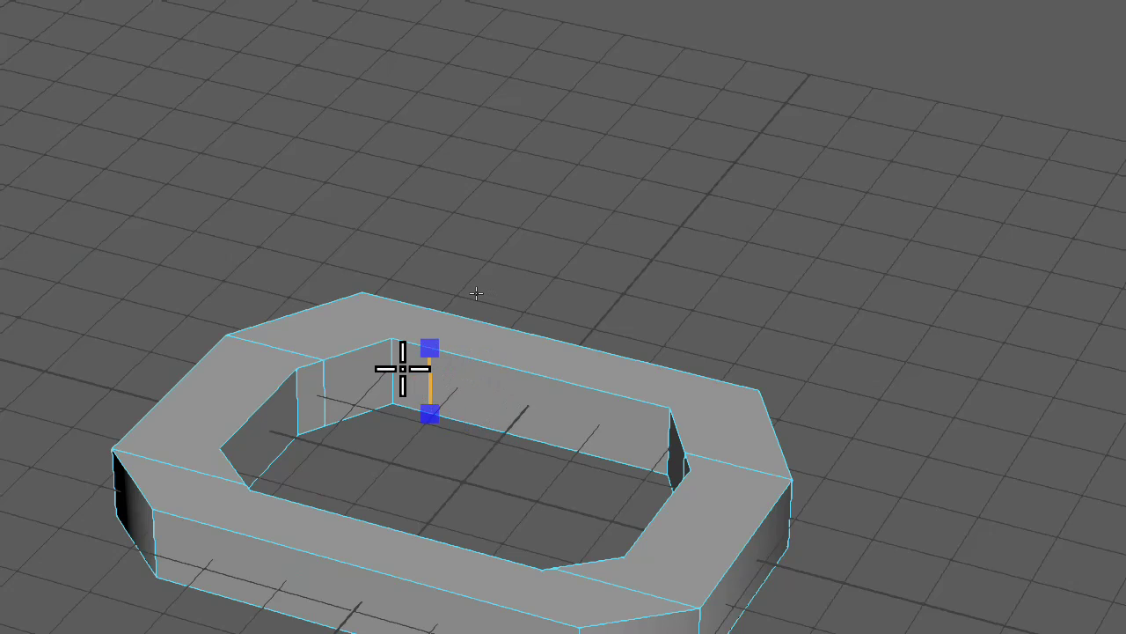
key(ctrl)
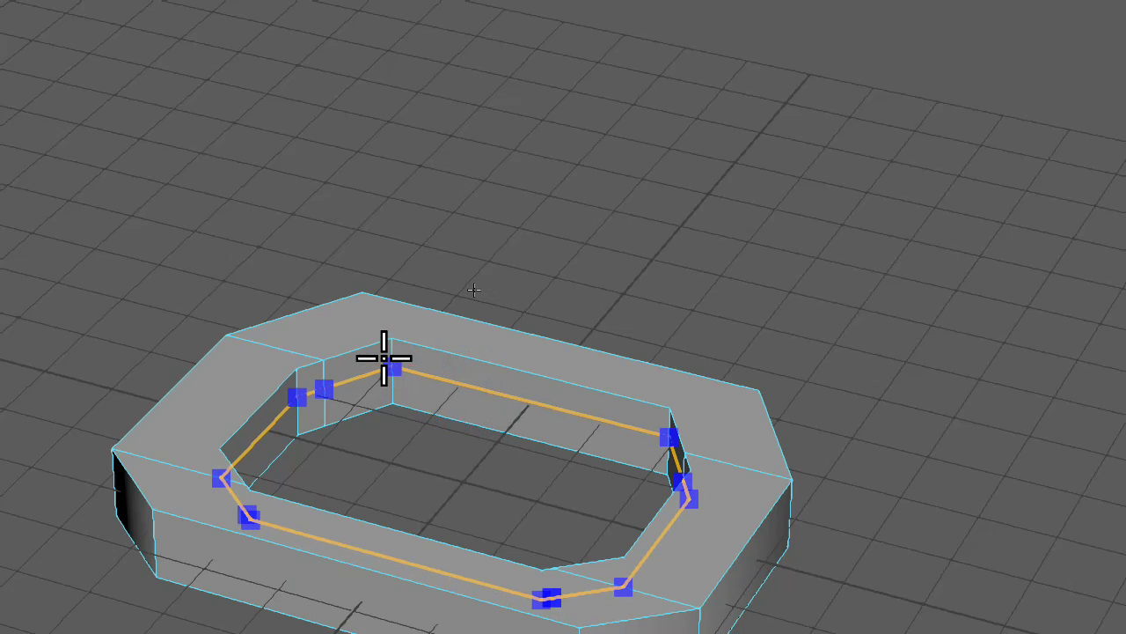
ctrl+click(383, 351)
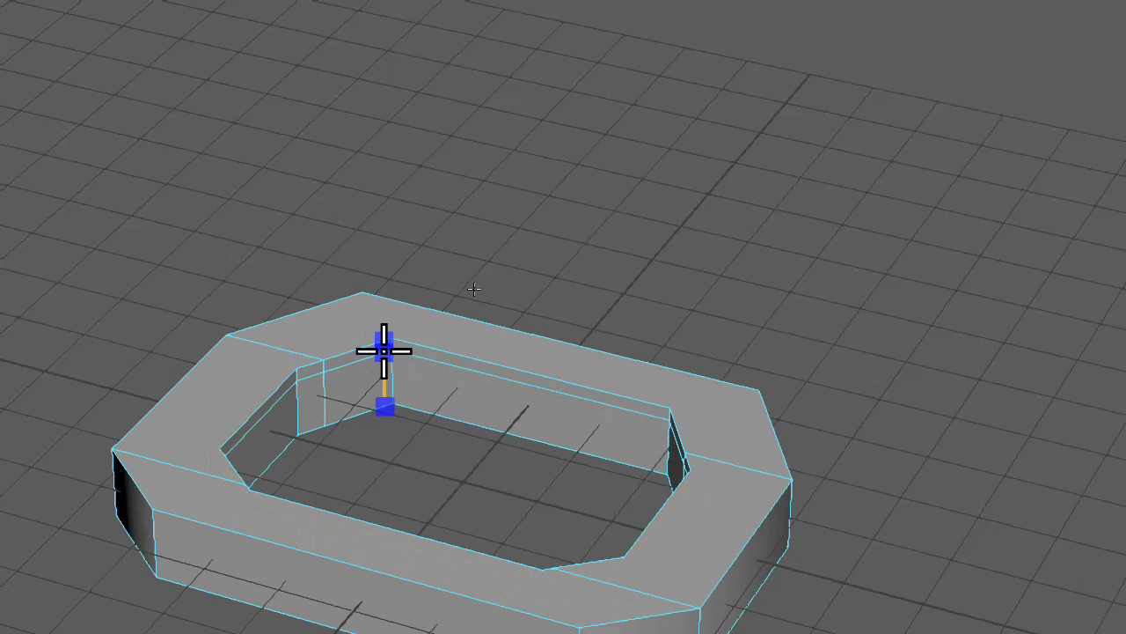
key(ctrl)
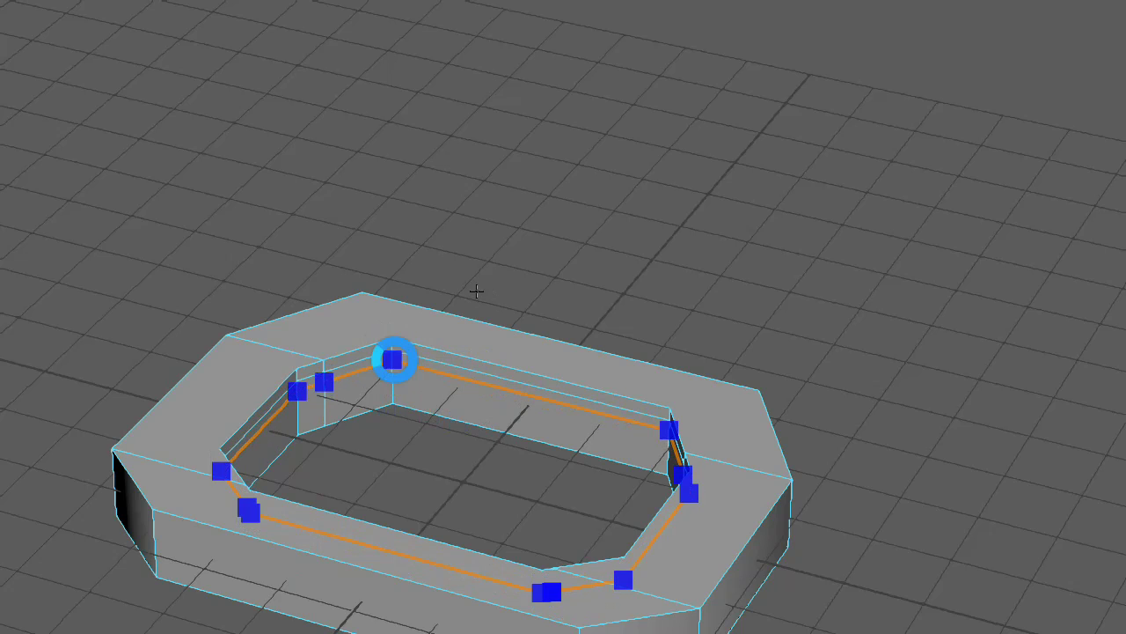
ctrl+click(395, 359)
key(ctrl)
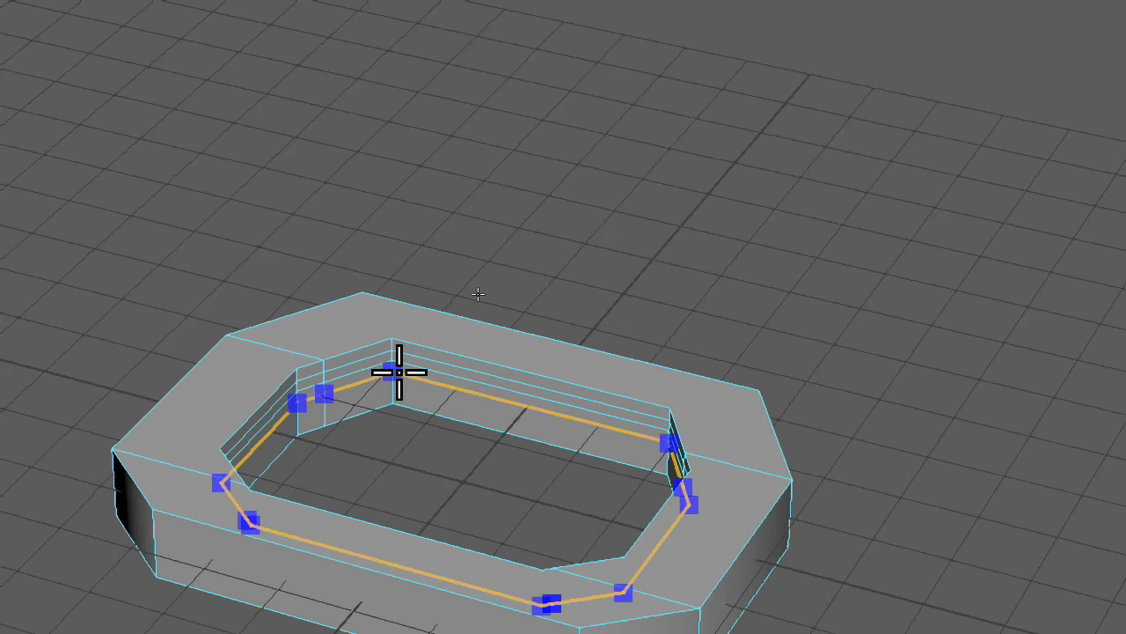
ctrl+click(397, 371)
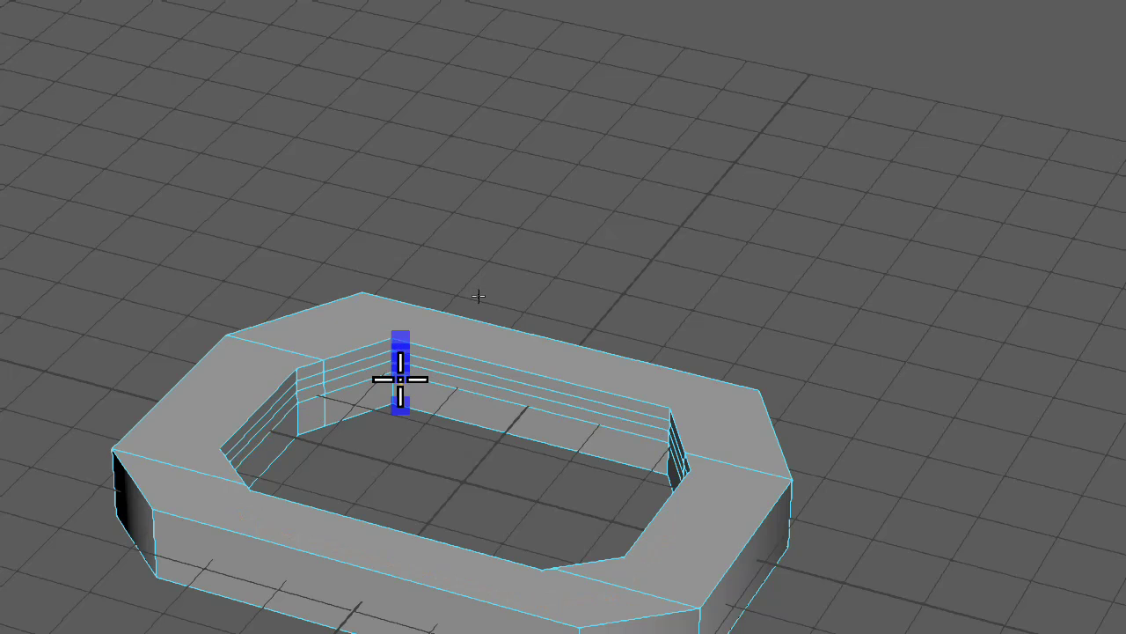
key(ctrl)
ctrl+click(400, 380)
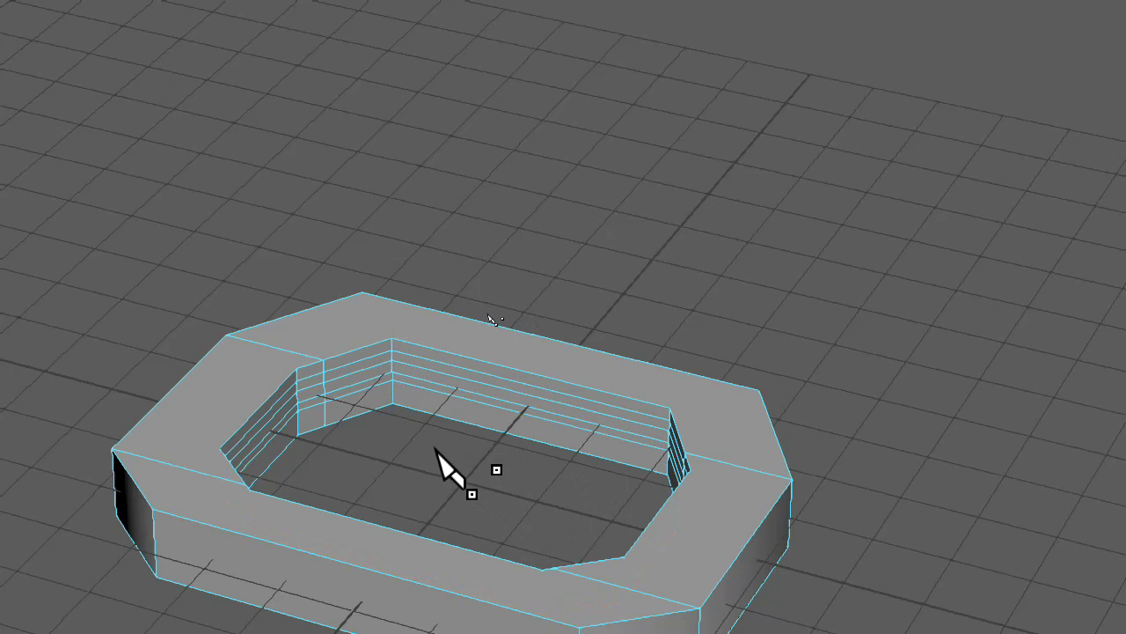
Step: Try selecting the uppermost band of faces around the inner wall, and clear the selection
right_drag(522, 336, 516, 442)
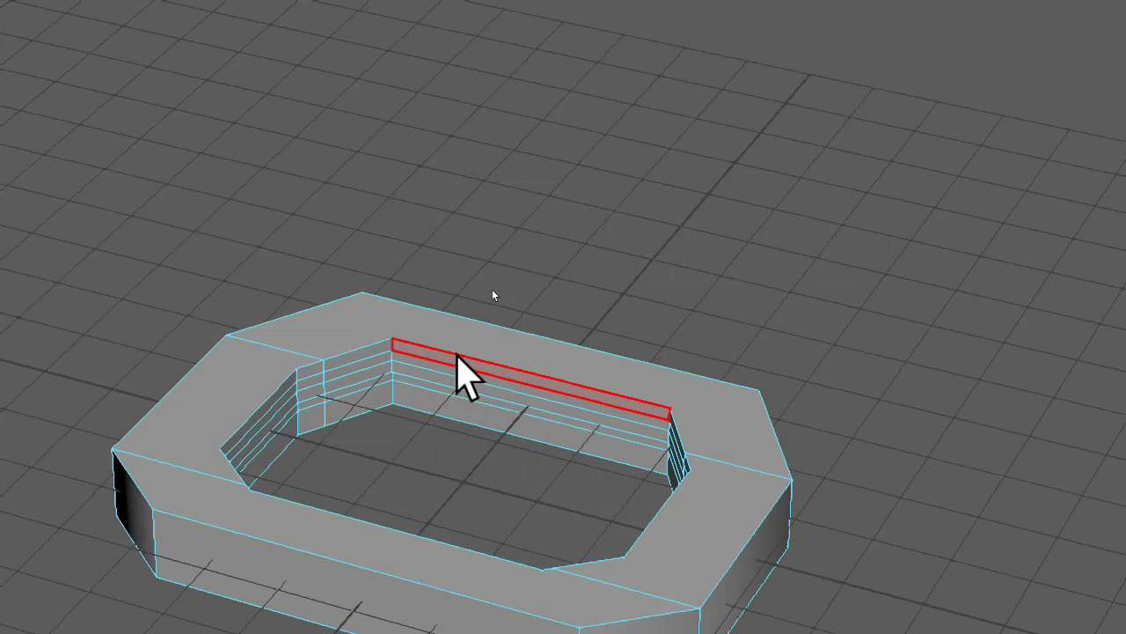
click(461, 370)
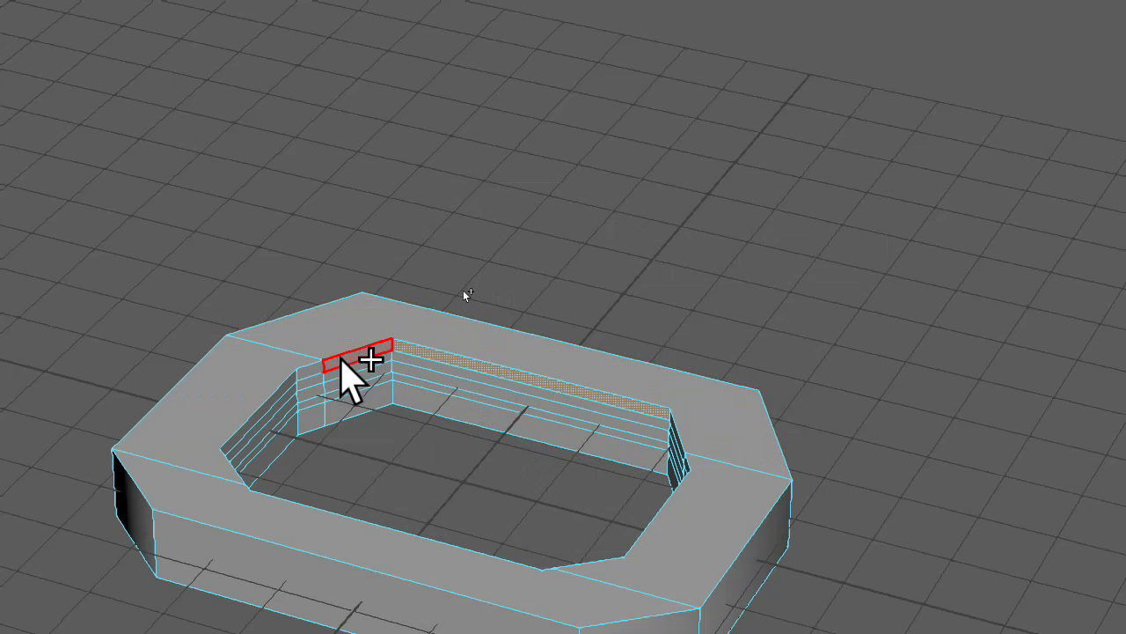
shift+double_click(341, 359)
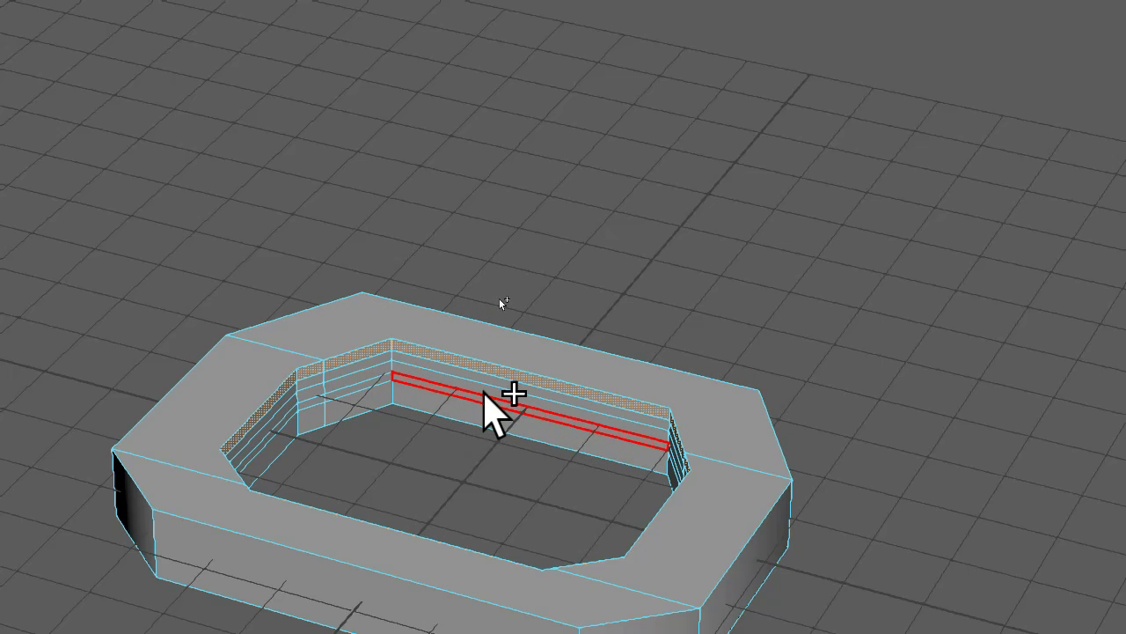
click(570, 310)
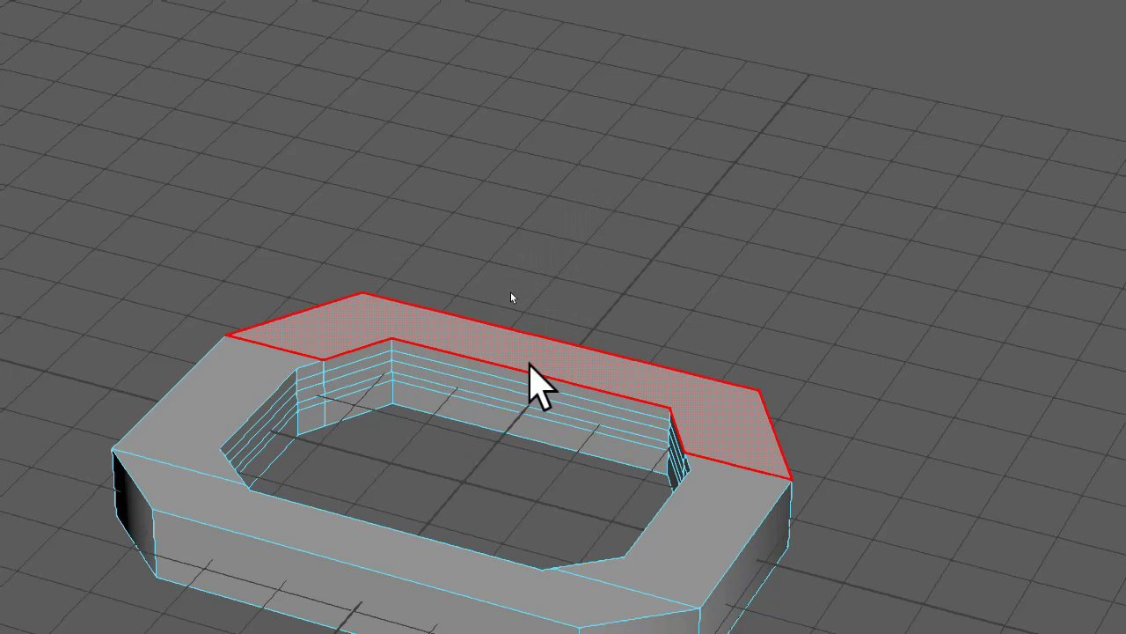
Step: Insert two more horizontal edge loops around the lower part of the inner wall with the Multi-Cut tool
right_drag(530, 367, 558, 220)
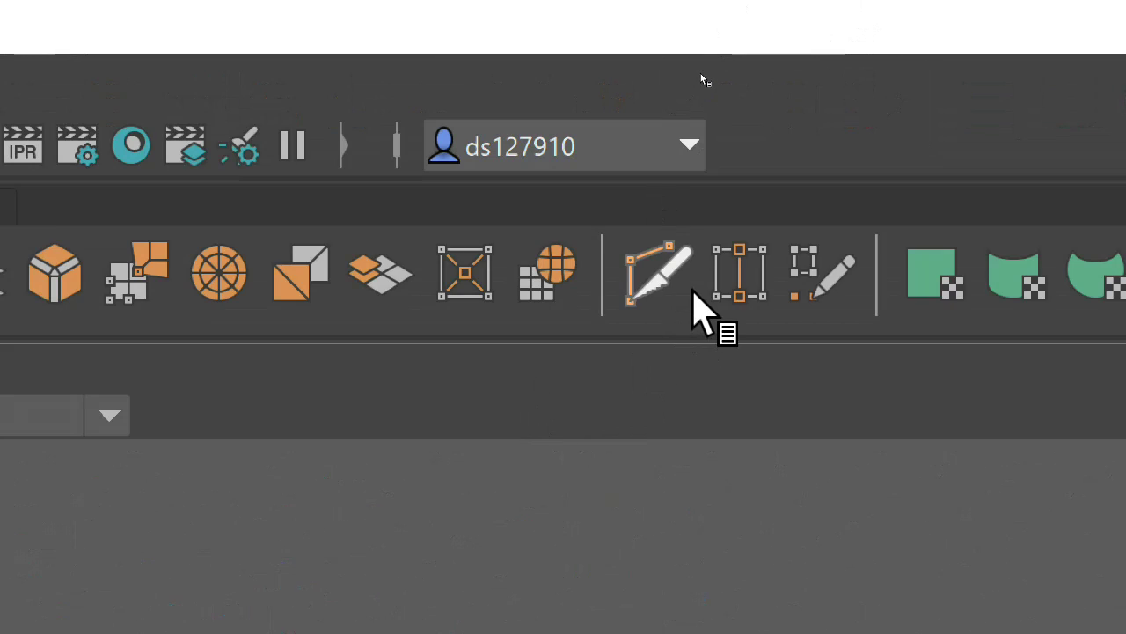
click(693, 293)
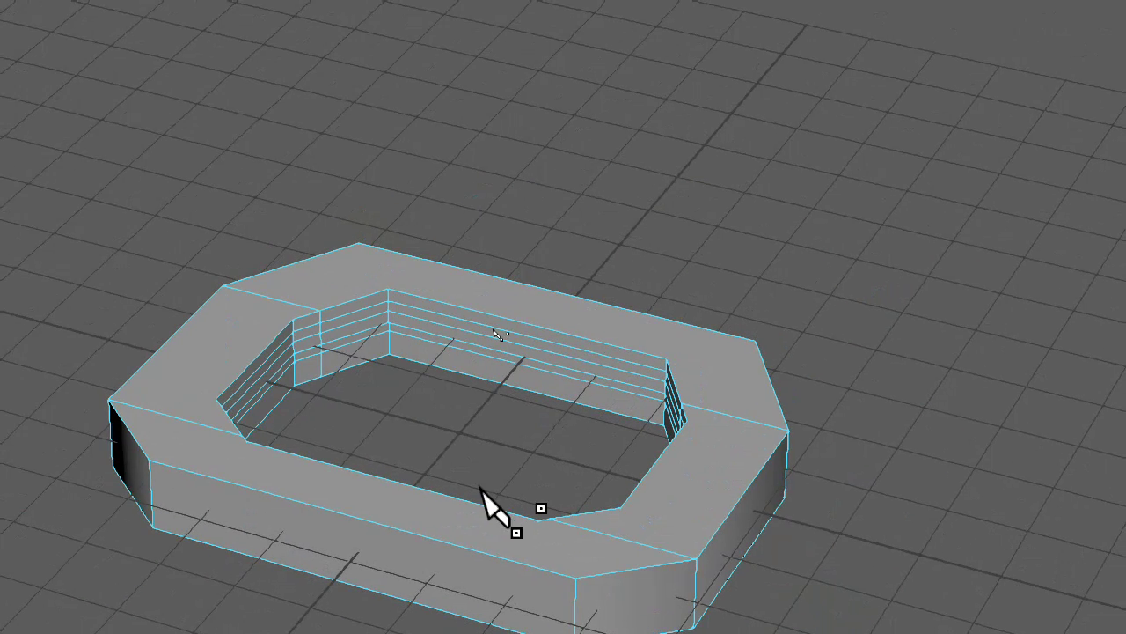
click(395, 335)
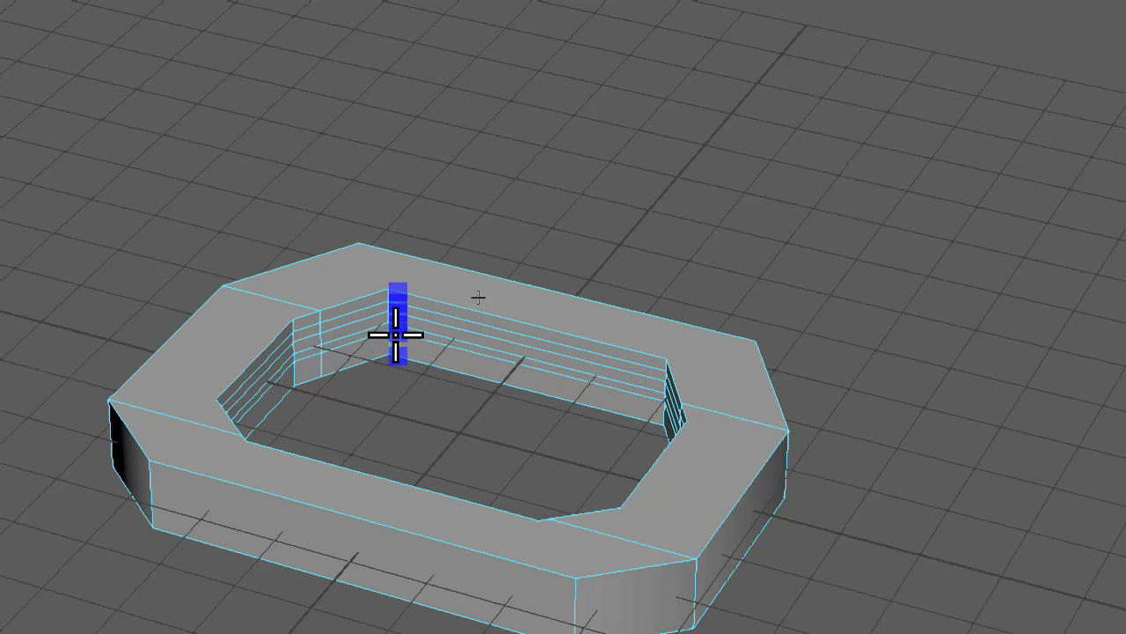
key(q)
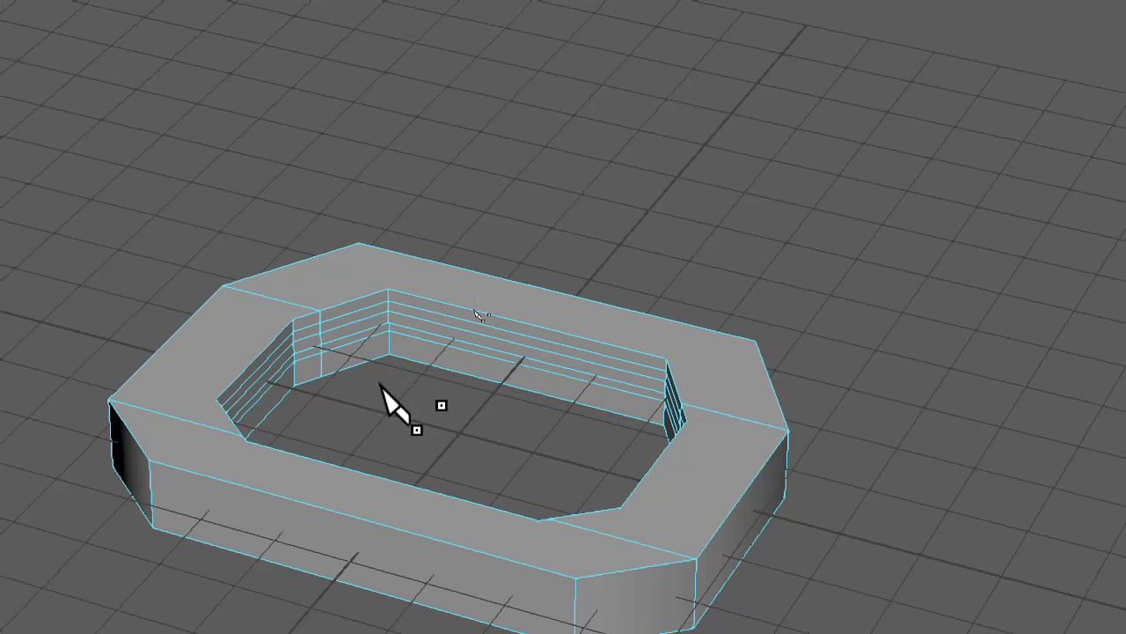
scroll(392, 405, up, 2)
key(y)
drag(367, 330, 360, 323)
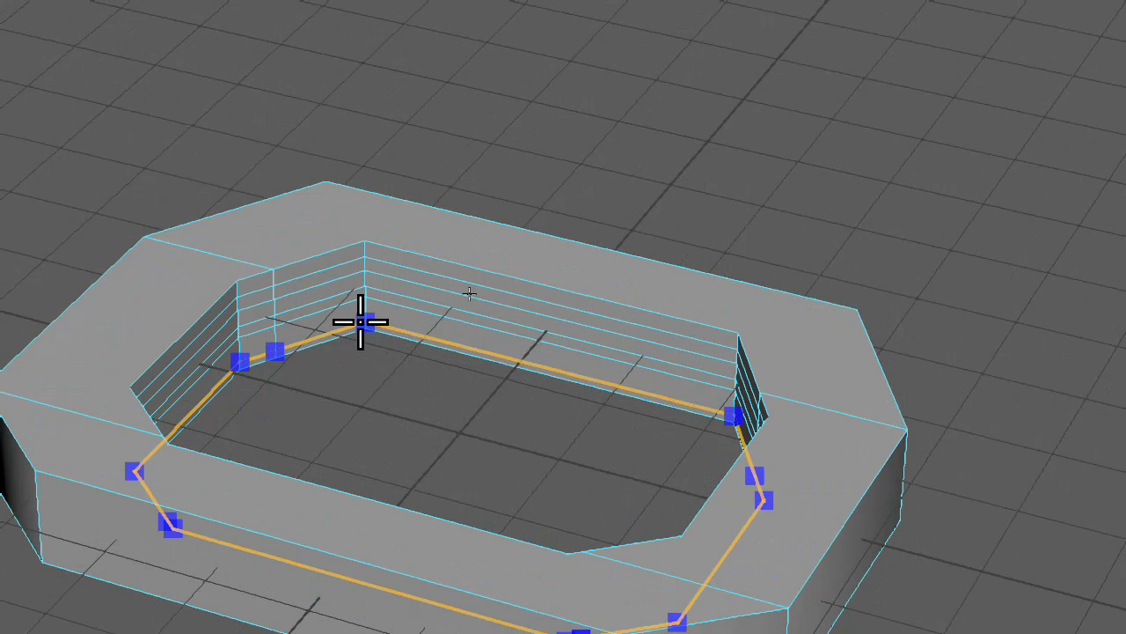
key(q)
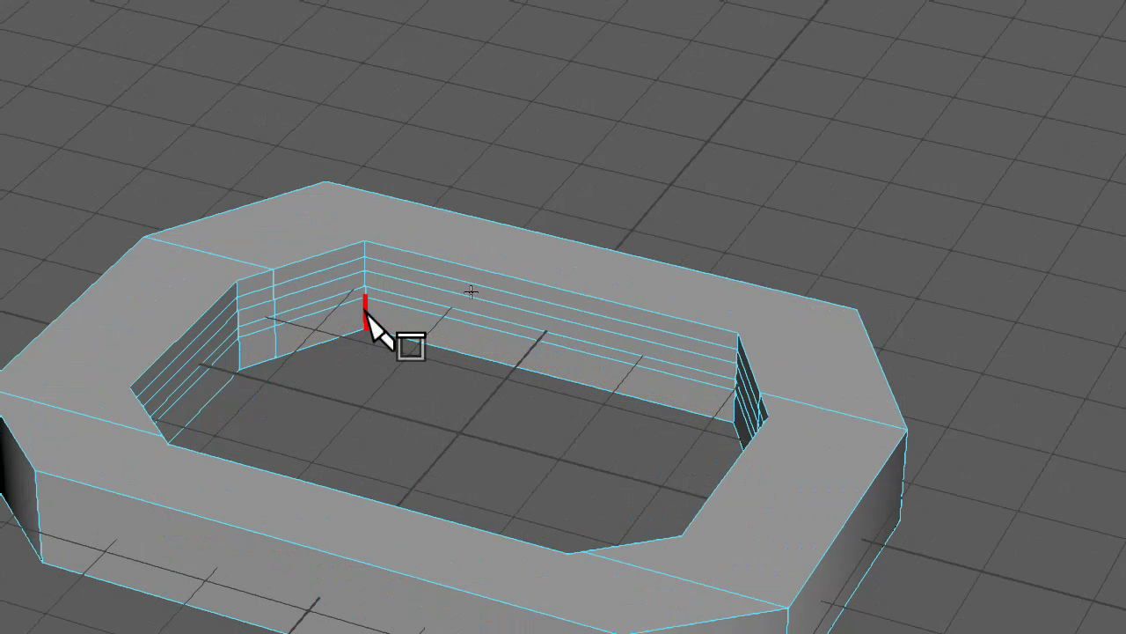
scroll(372, 356, up, 3)
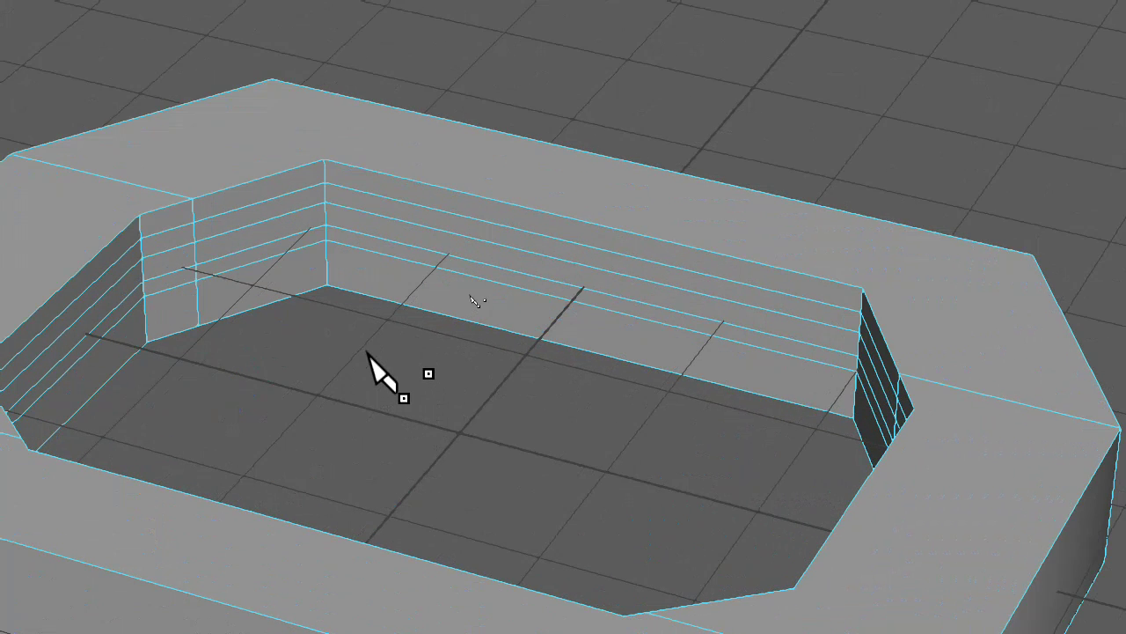
key(g)
drag(336, 272, 322, 273)
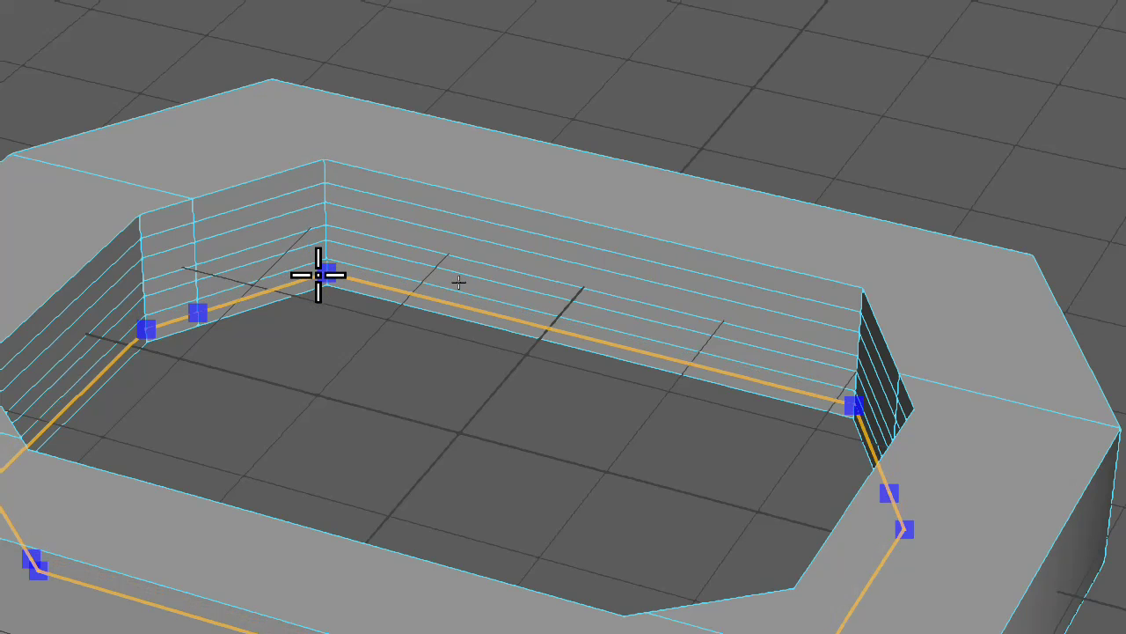
key(q)
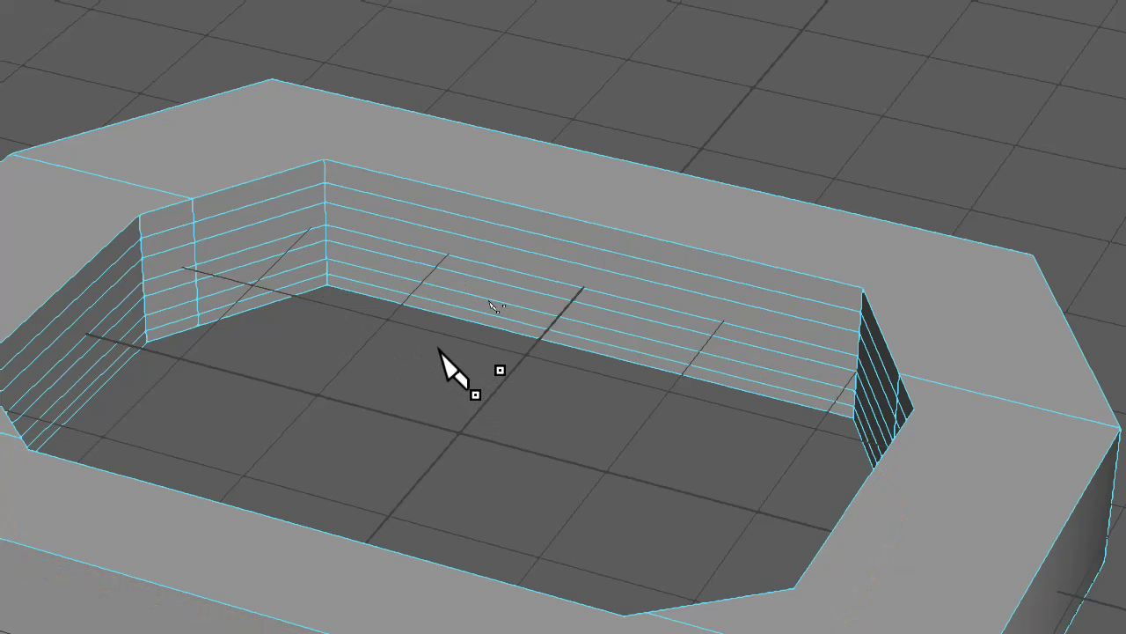
Step: Select the second, fourth and sixth bands of faces from the top around the entire inner wall
right_click(414, 280)
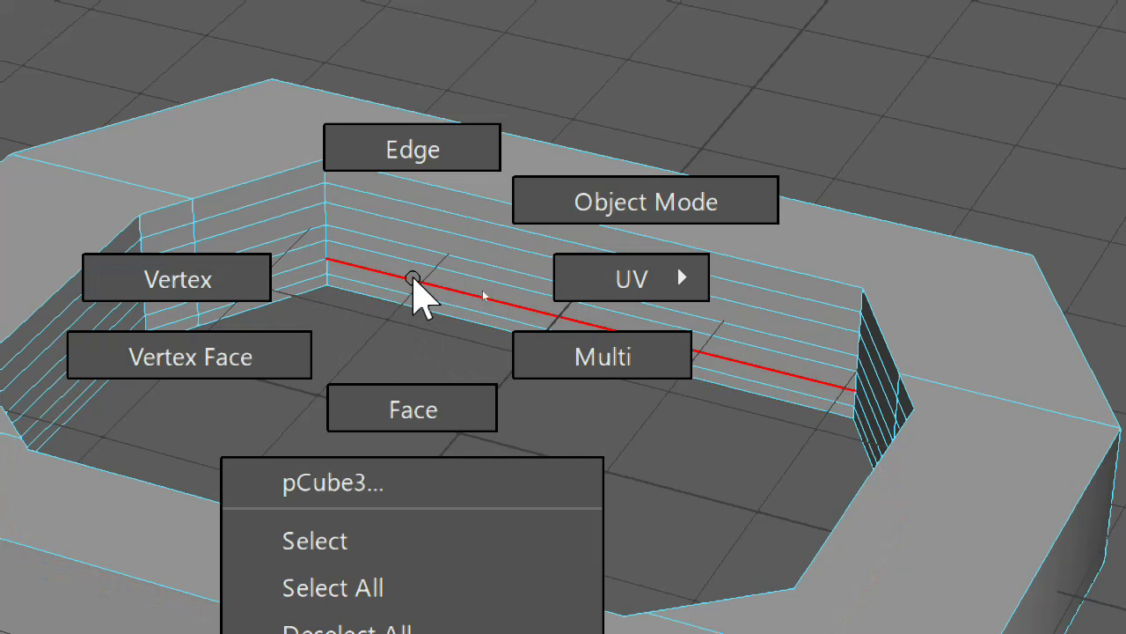
click(414, 442)
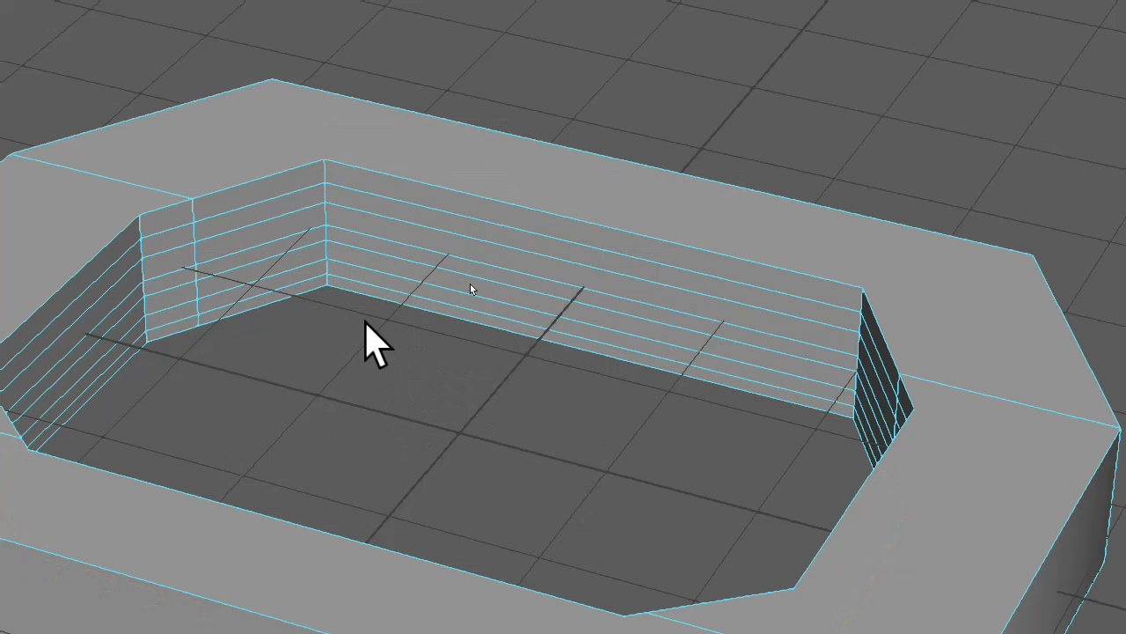
click(363, 195)
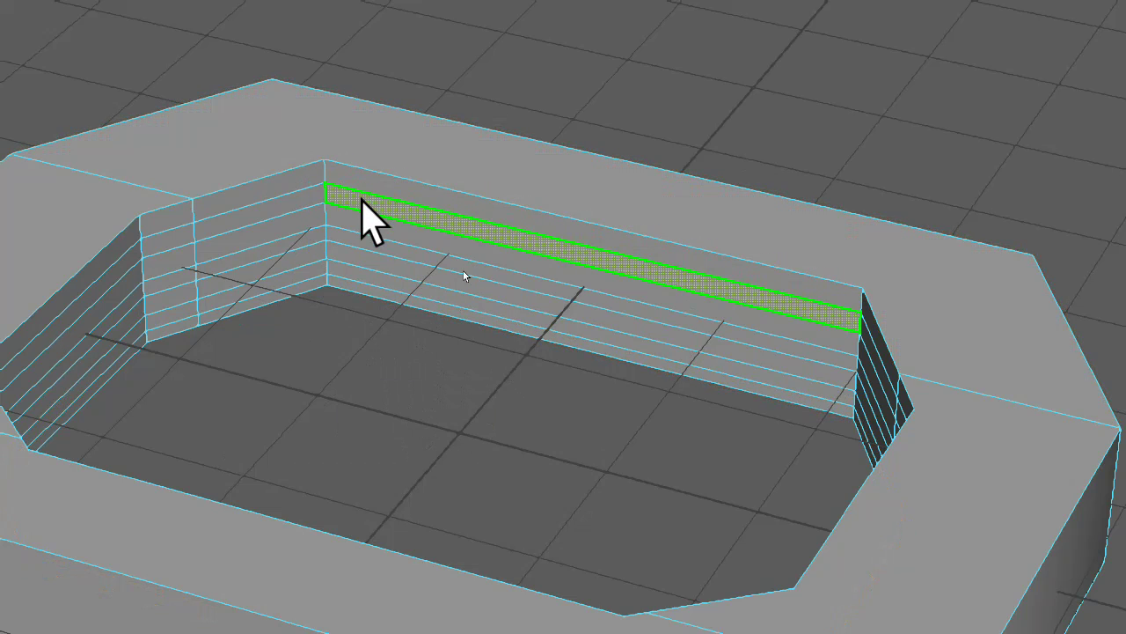
shift+click(269, 208)
shift+double_click(268, 207)
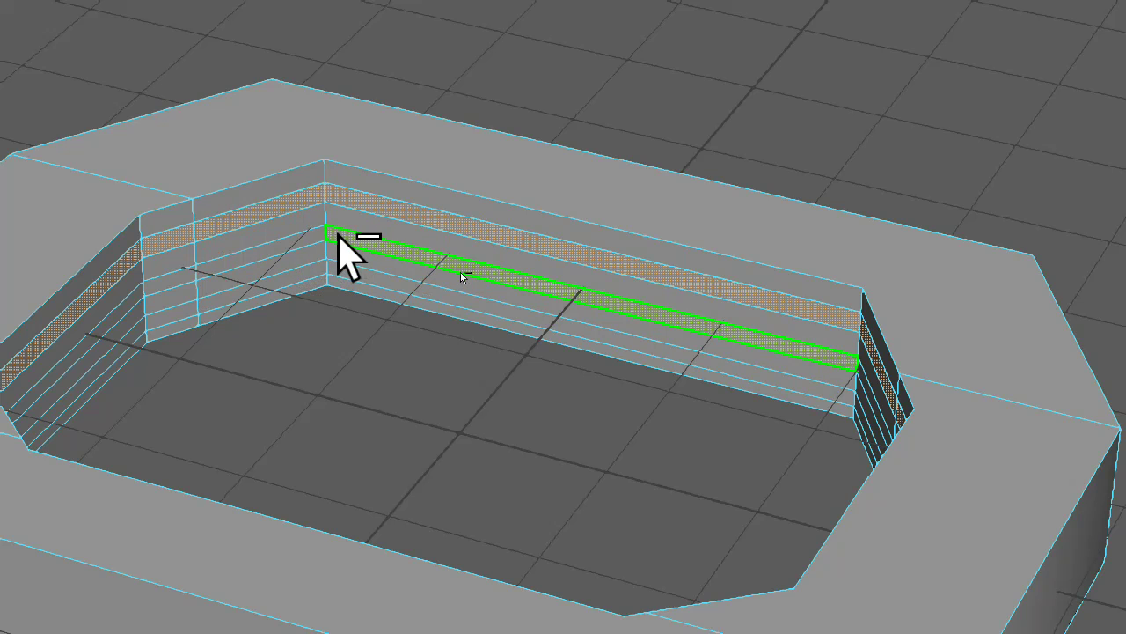
shift+click(342, 235)
shift+double_click(291, 235)
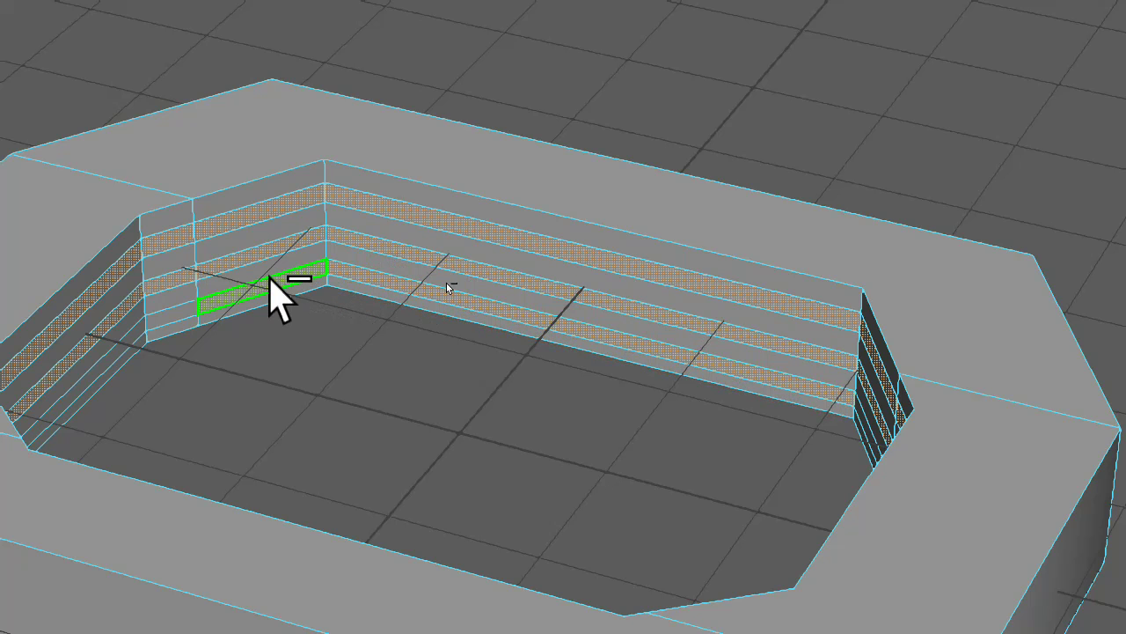
scroll(271, 293, down, 3)
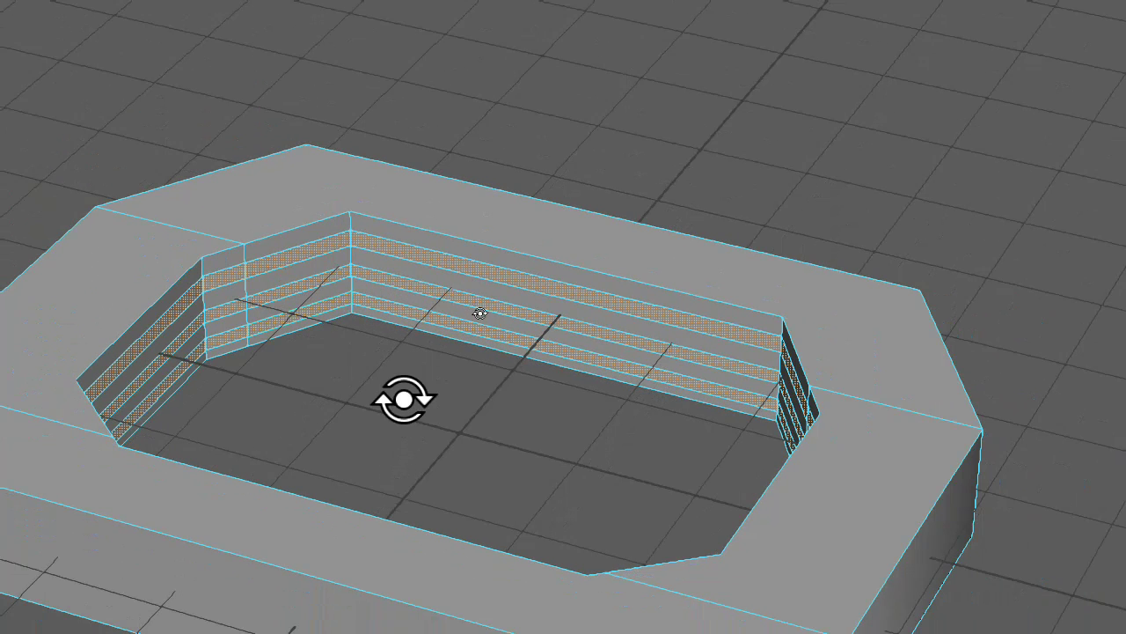
alt+drag(480, 314, 487, 320)
scroll(487, 319, down, 2)
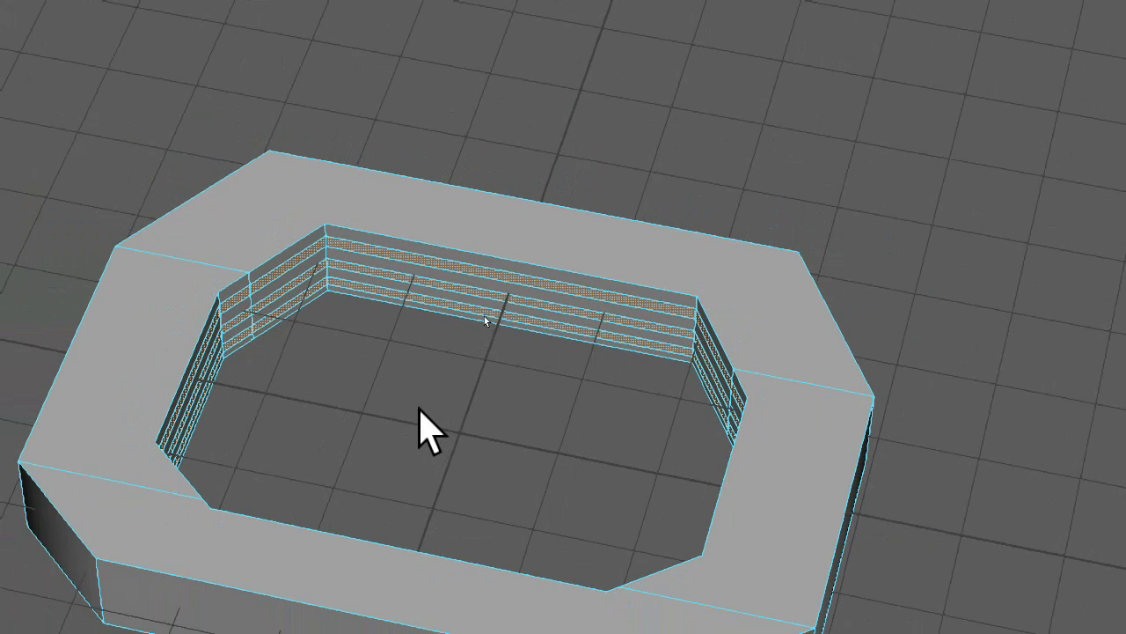
key(w)
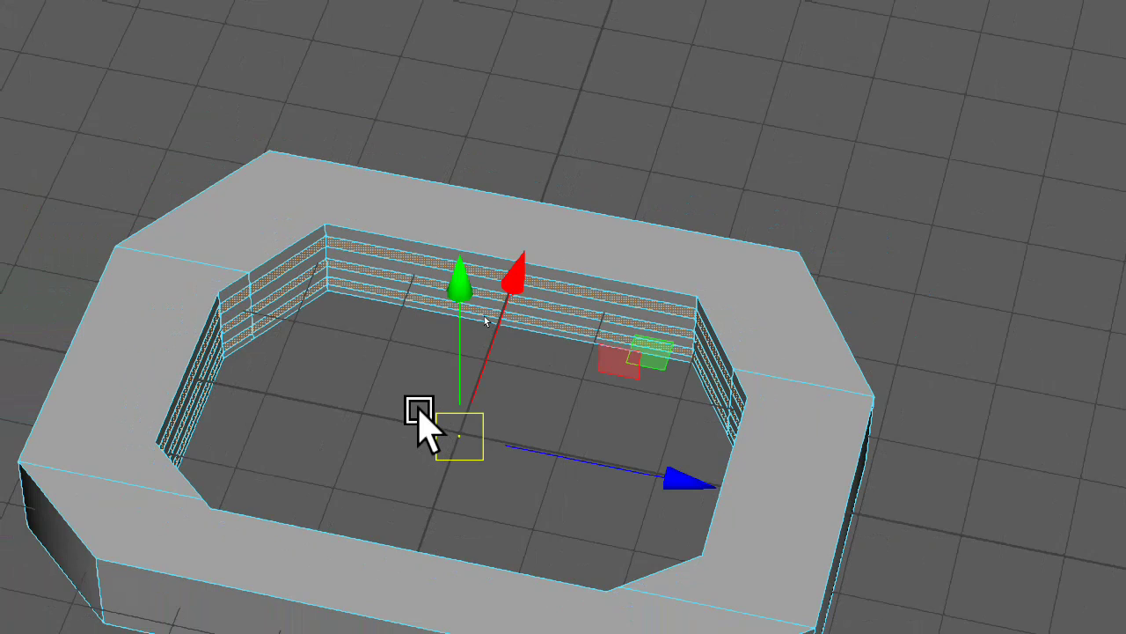
scroll(486, 322, down, 2)
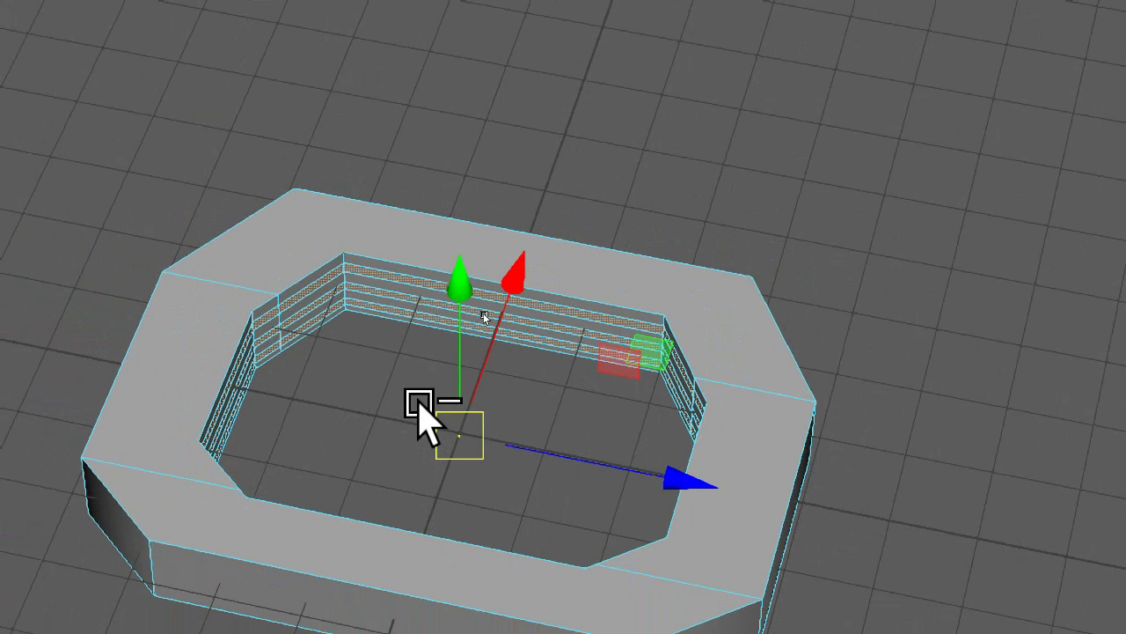
key(a)
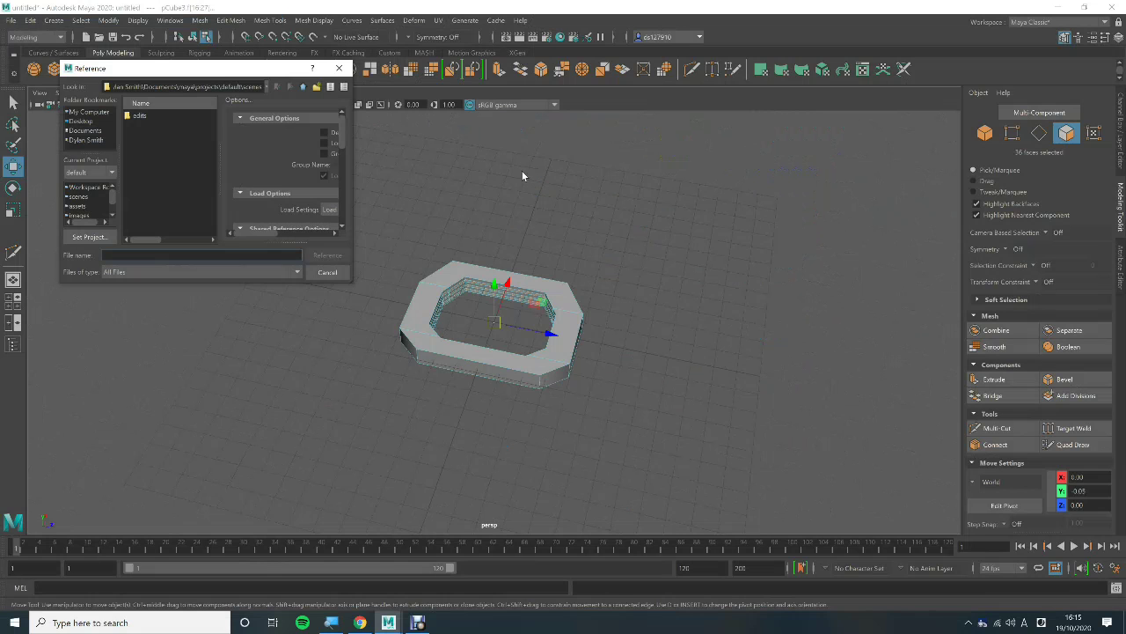
click(341, 70)
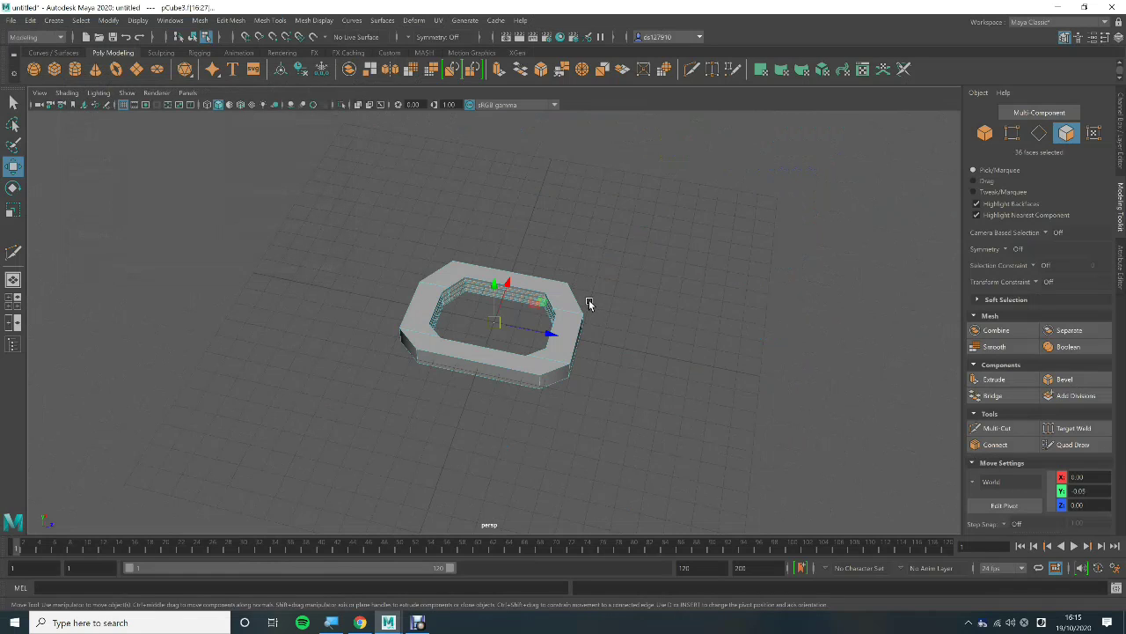
Step: Extrude the selected inner wall bands toward the hole with a local Z translation of 0.387, and clear the selection
key(ctrl+e)
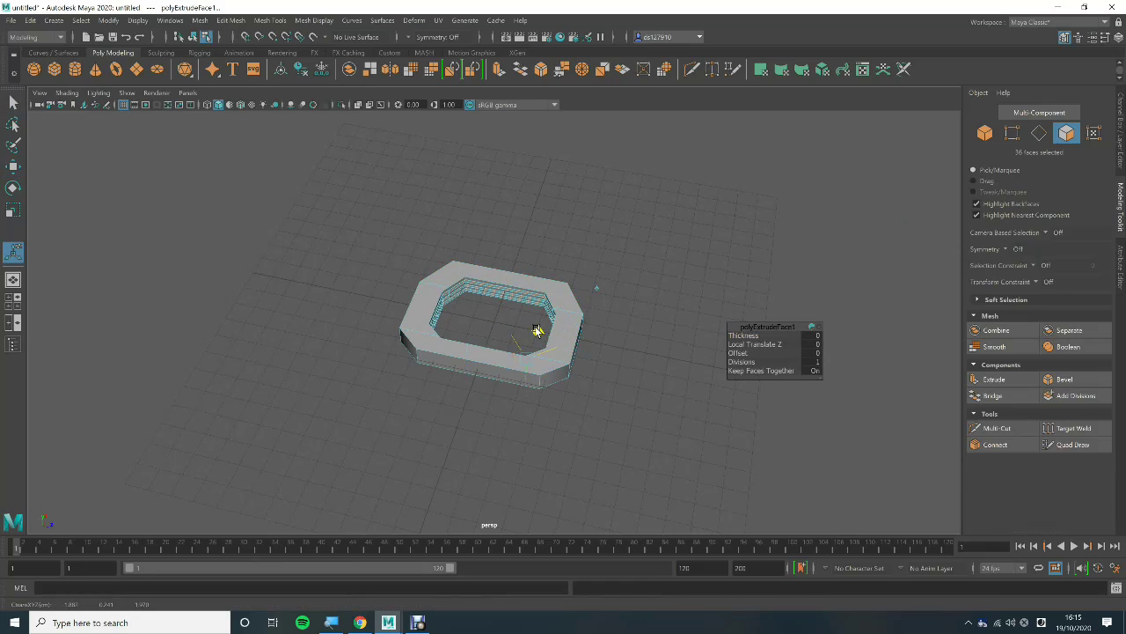
mouse_move(529, 344)
mouse_down()
mouse_move(532, 319)
mouse_move(526, 327)
mouse_up()
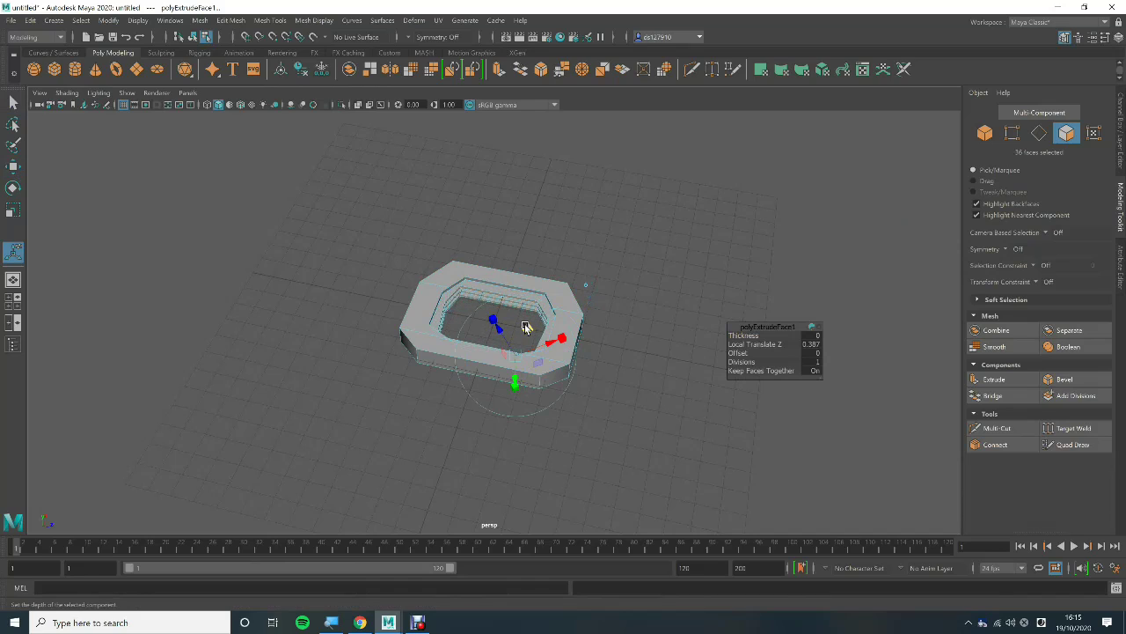
click(645, 289)
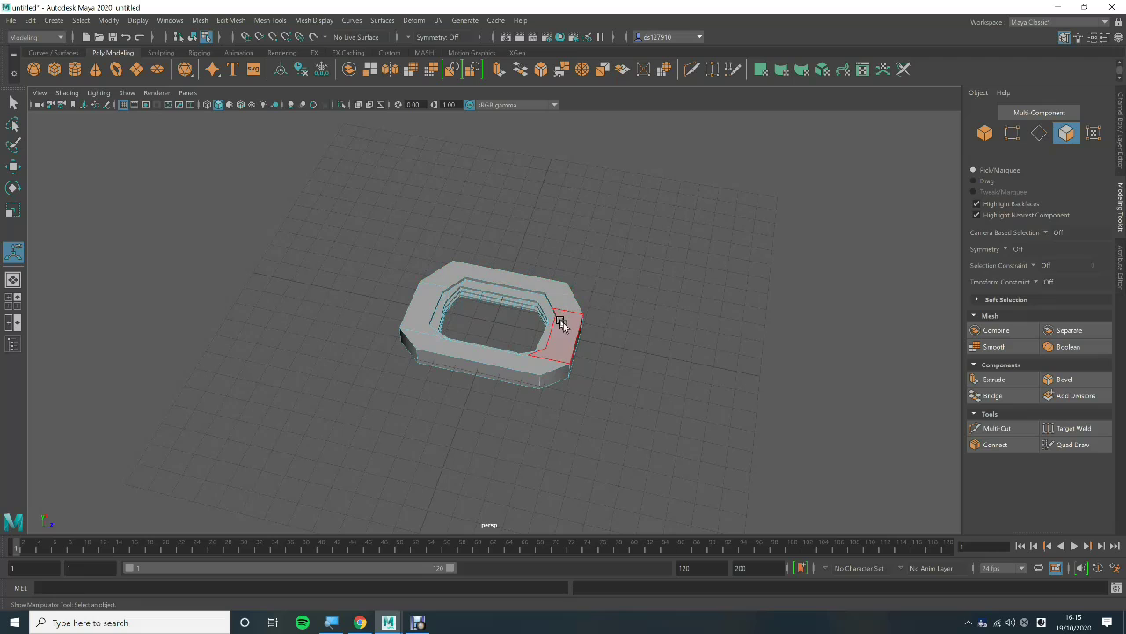
alt+drag(557, 344, 577, 328)
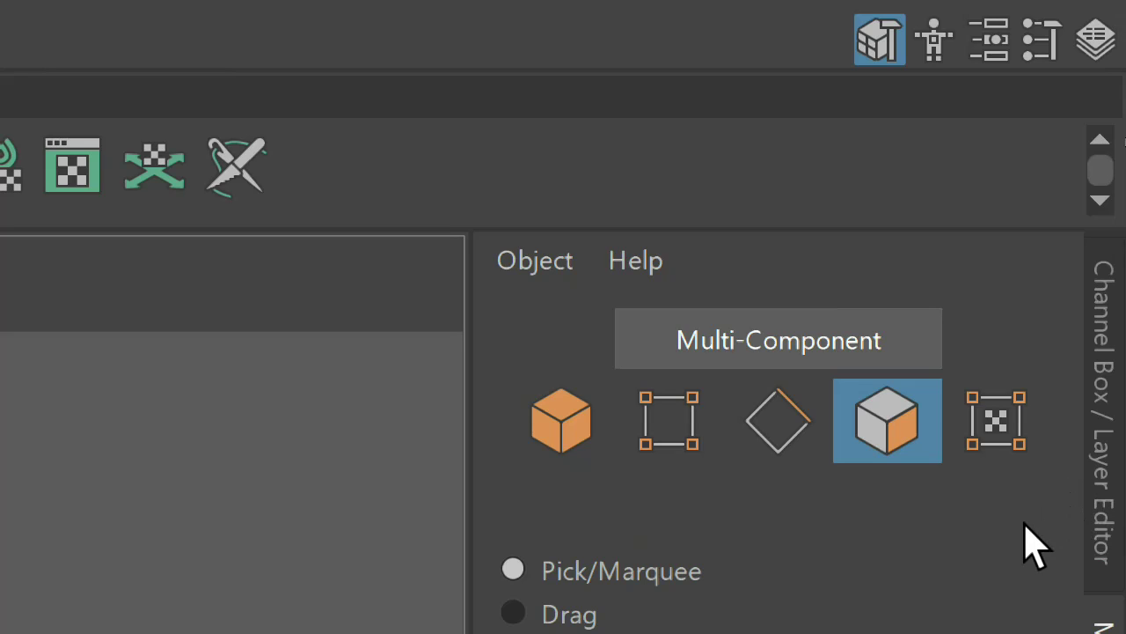
Step: Return the ring to object mode and open the attributes of its lambert1 material
click(1100, 352)
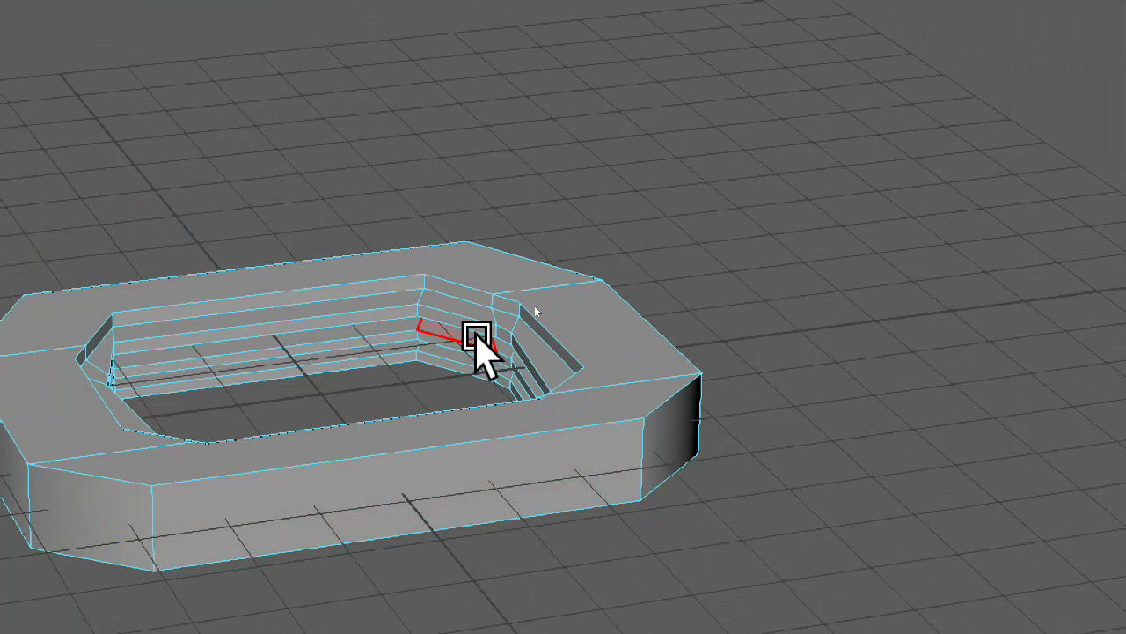
right_drag(477, 337, 701, 262)
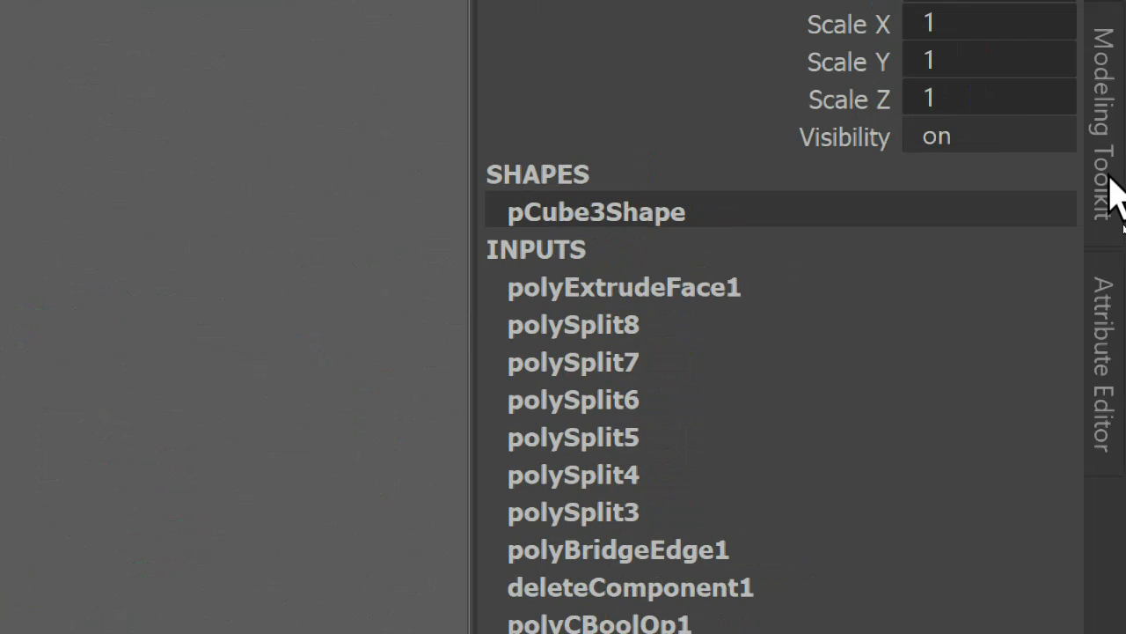
click(1112, 324)
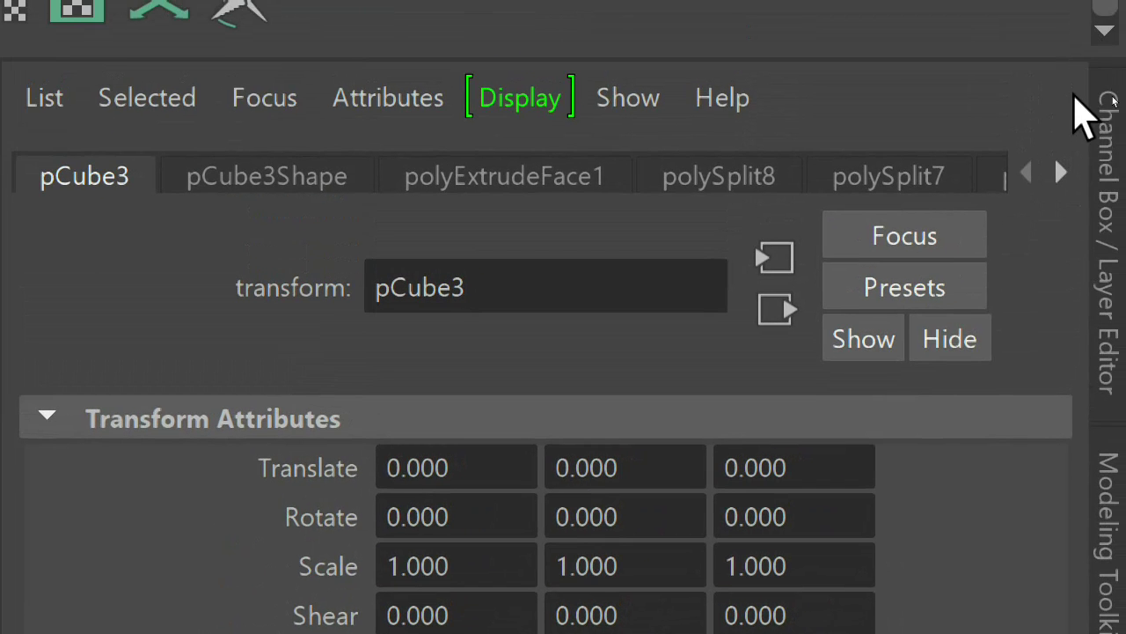
click(1061, 174)
click(1060, 173)
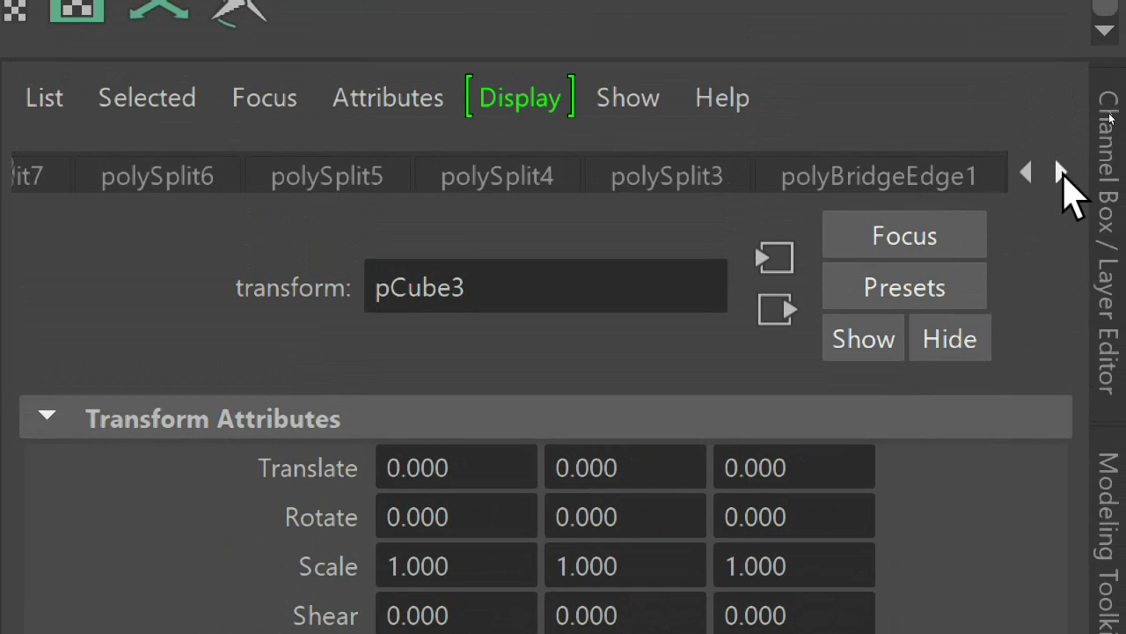
click(1060, 173)
click(1060, 173)
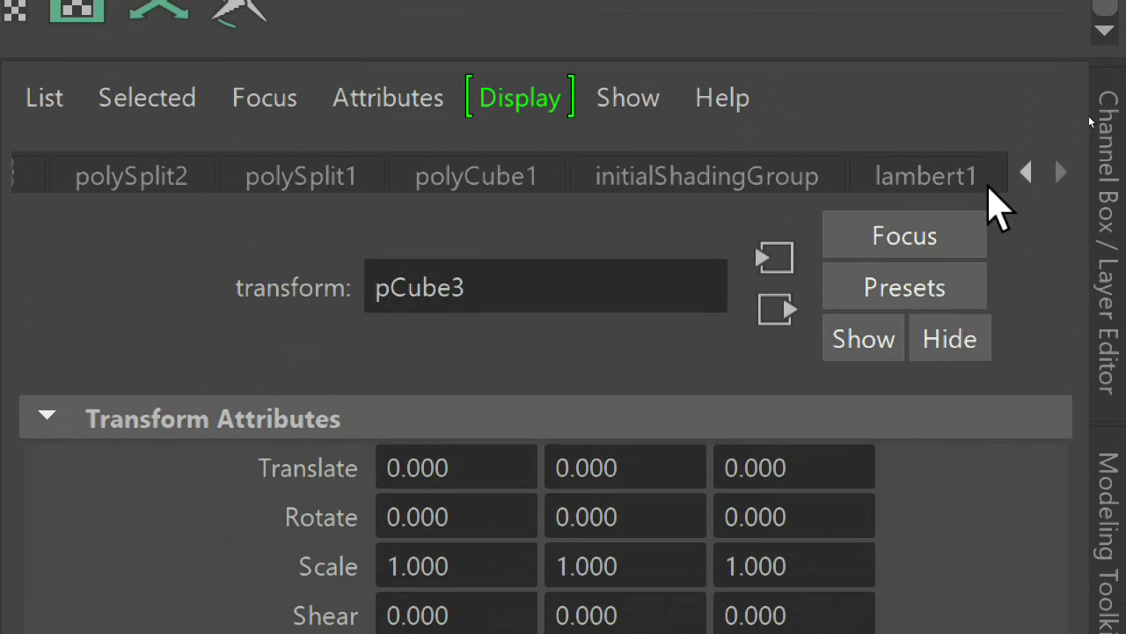
click(937, 172)
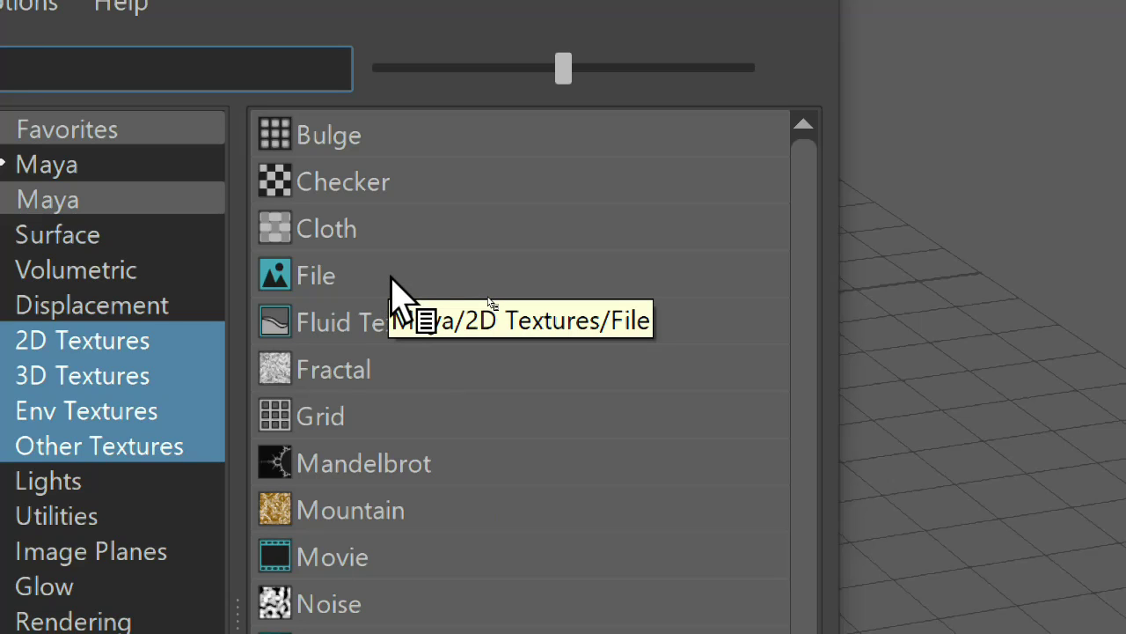
Step: Add a File texture to the lambert1 material and load nut_texture.png from the Desktop folder mya uv as its image
click(394, 280)
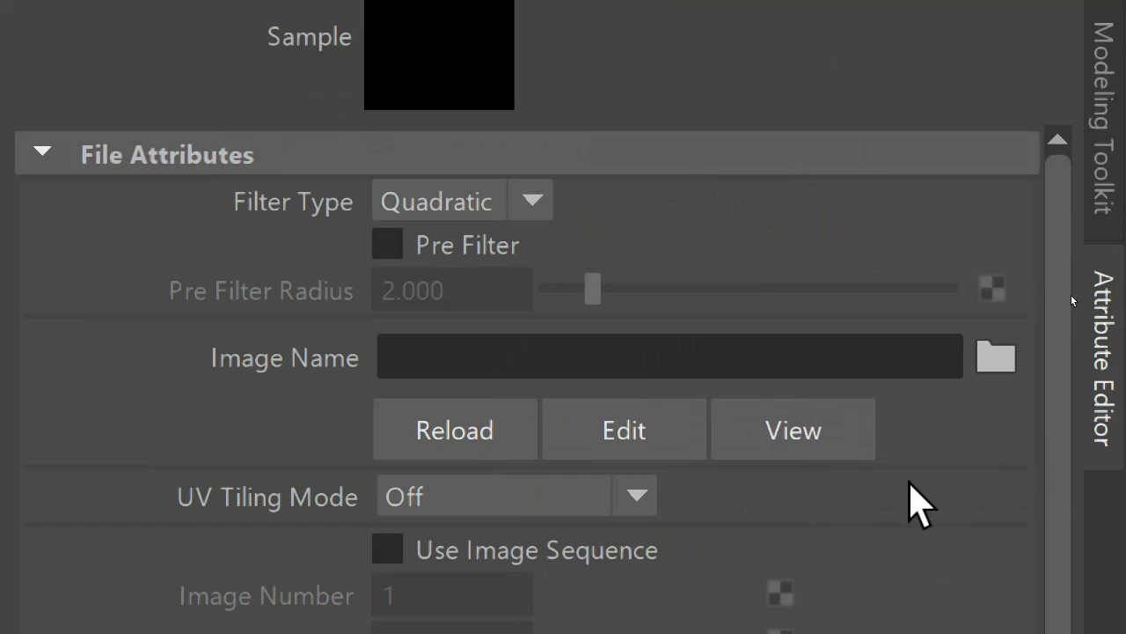
click(995, 357)
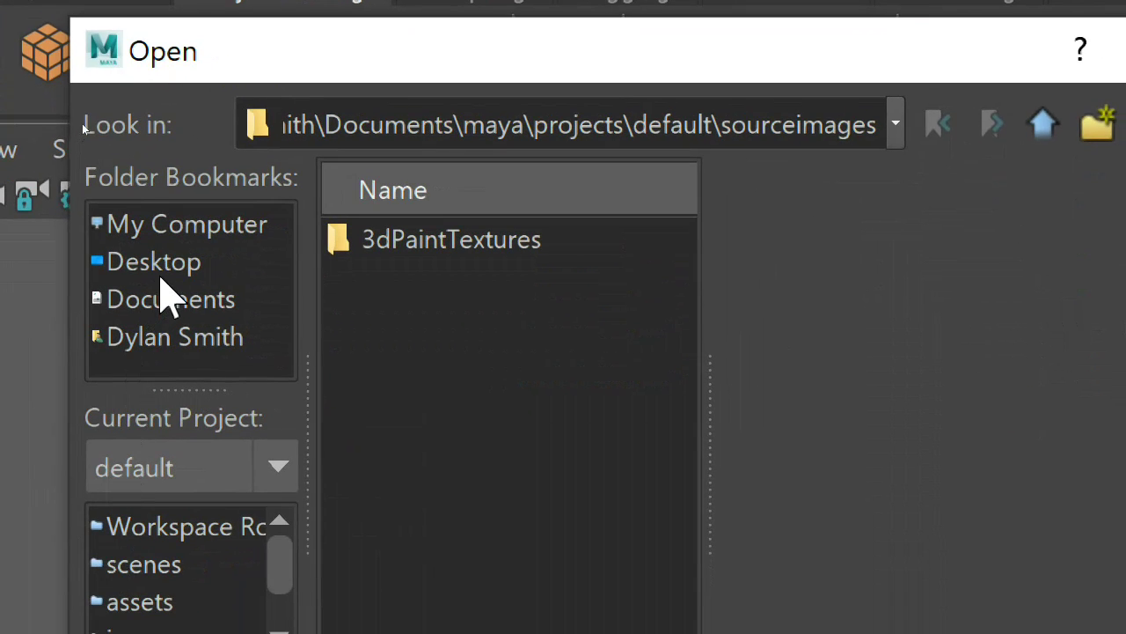
click(181, 262)
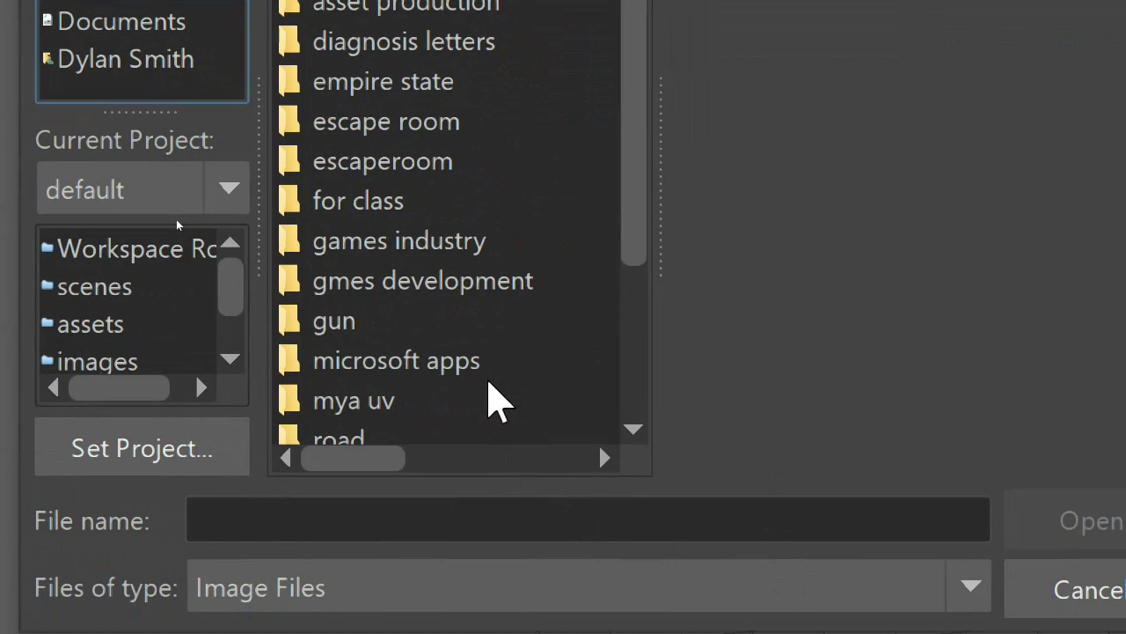
click(489, 397)
double_click(489, 387)
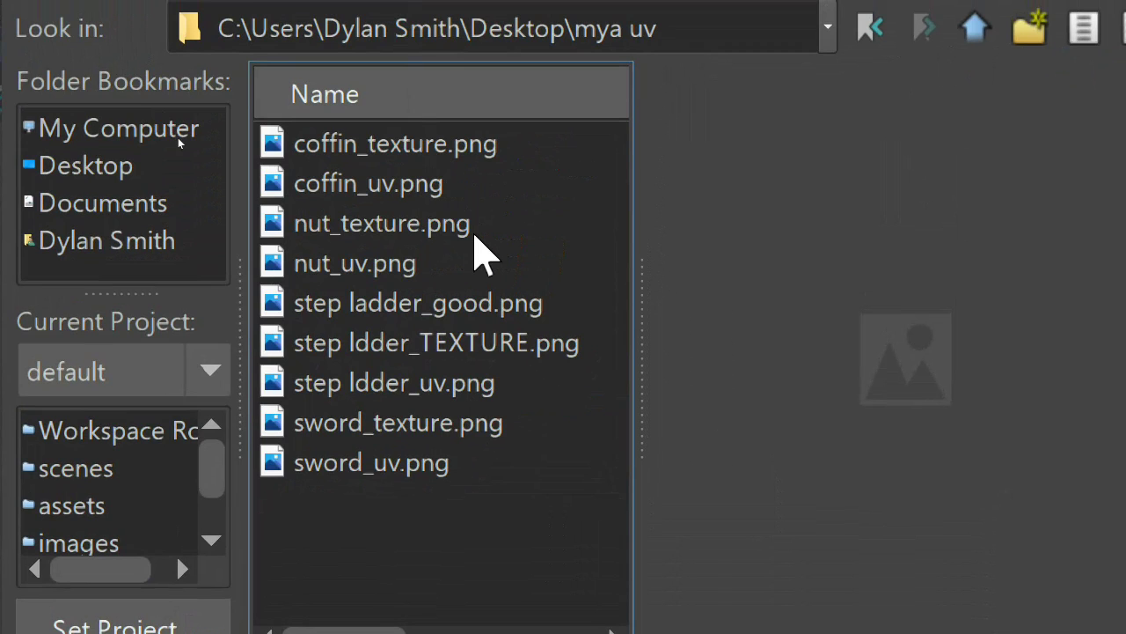
double_click(475, 231)
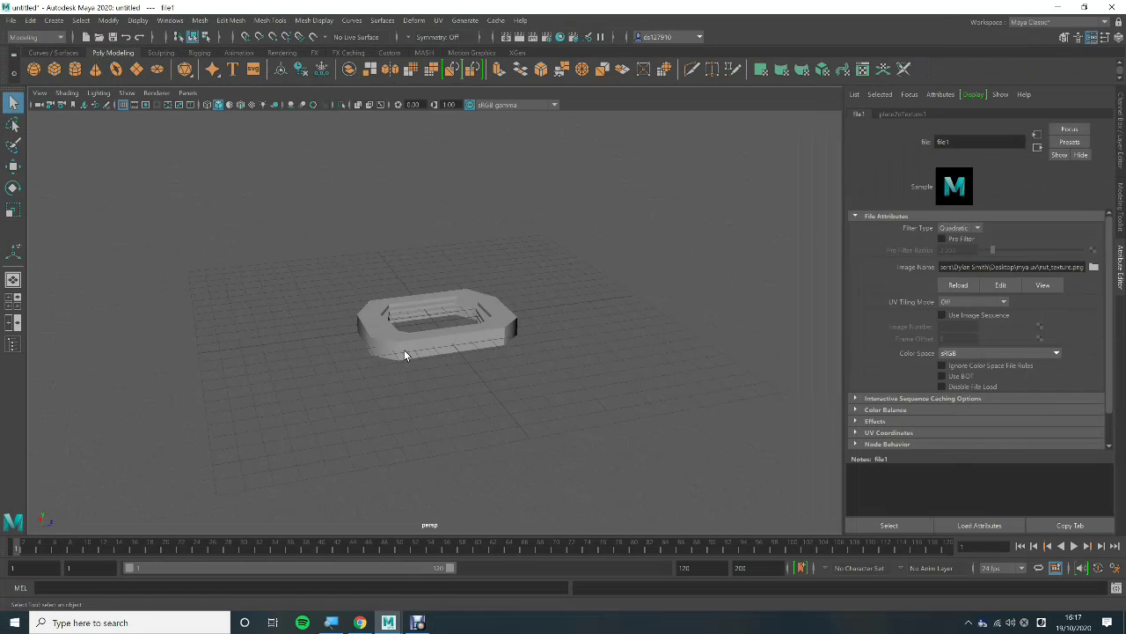
Step: Select the nut and switch the viewport to shaded display with texture maps, then clear the selection
click(404, 355)
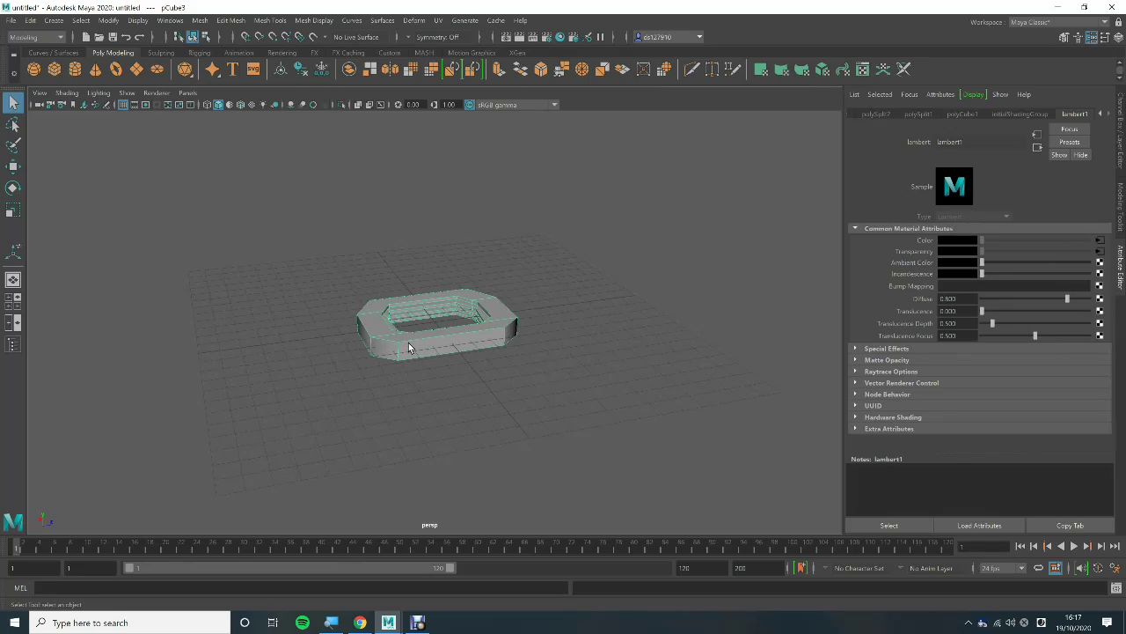
key(6)
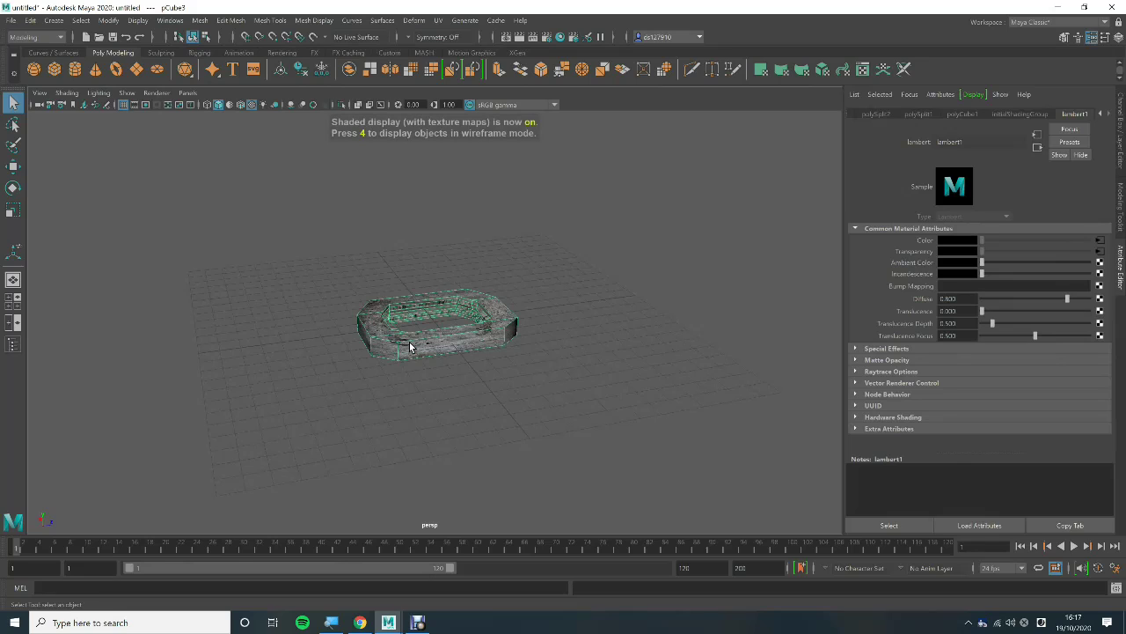
click(497, 370)
click(478, 343)
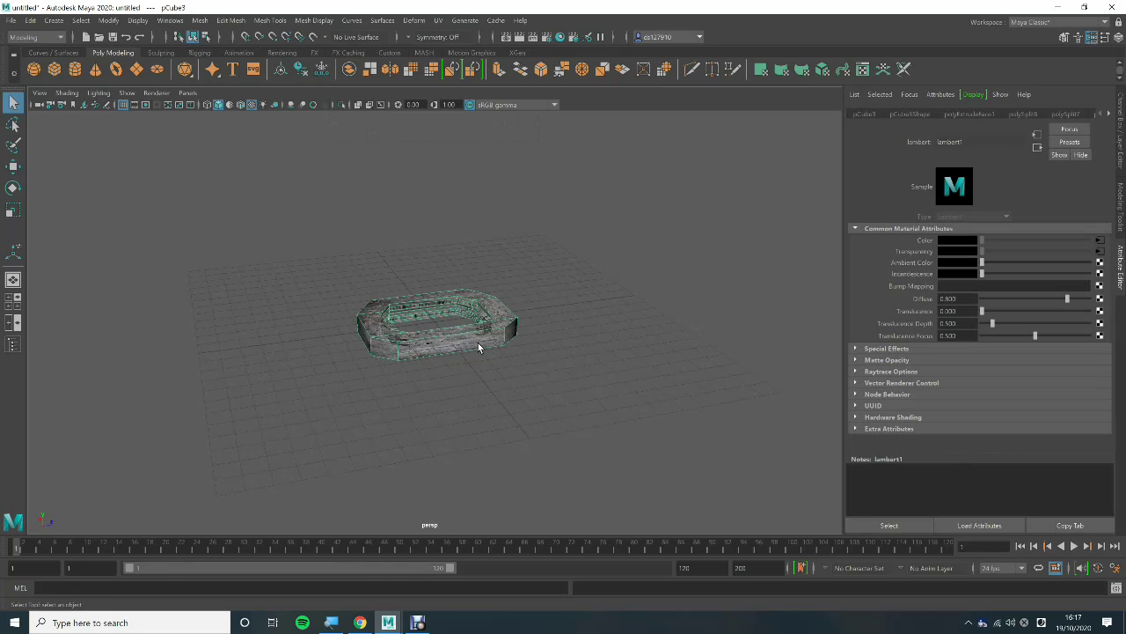
key(5)
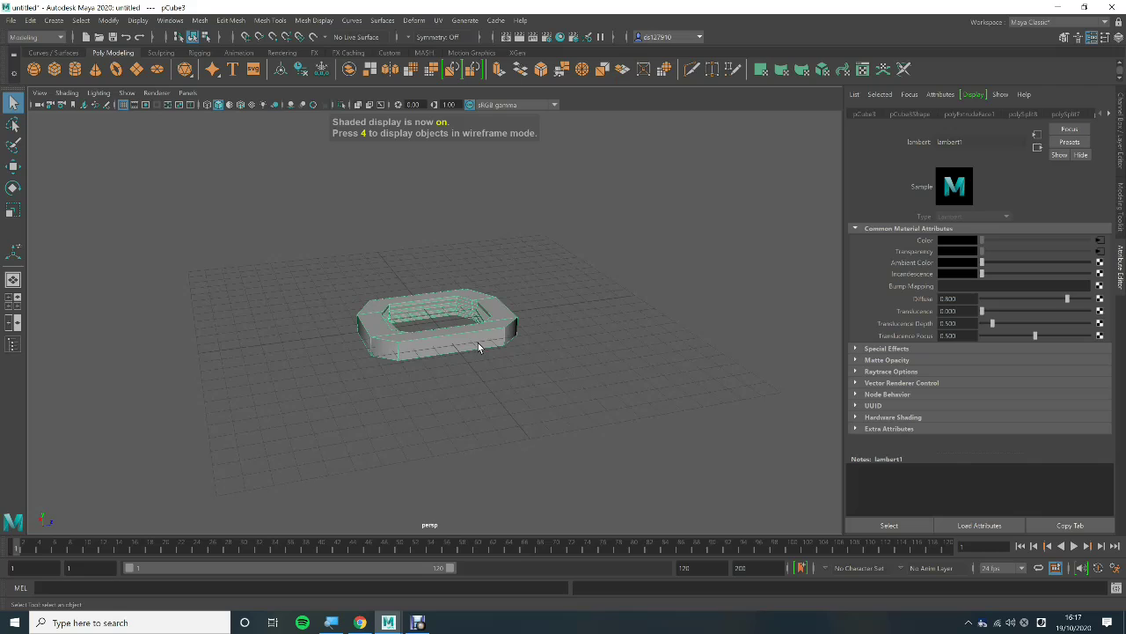
key(6)
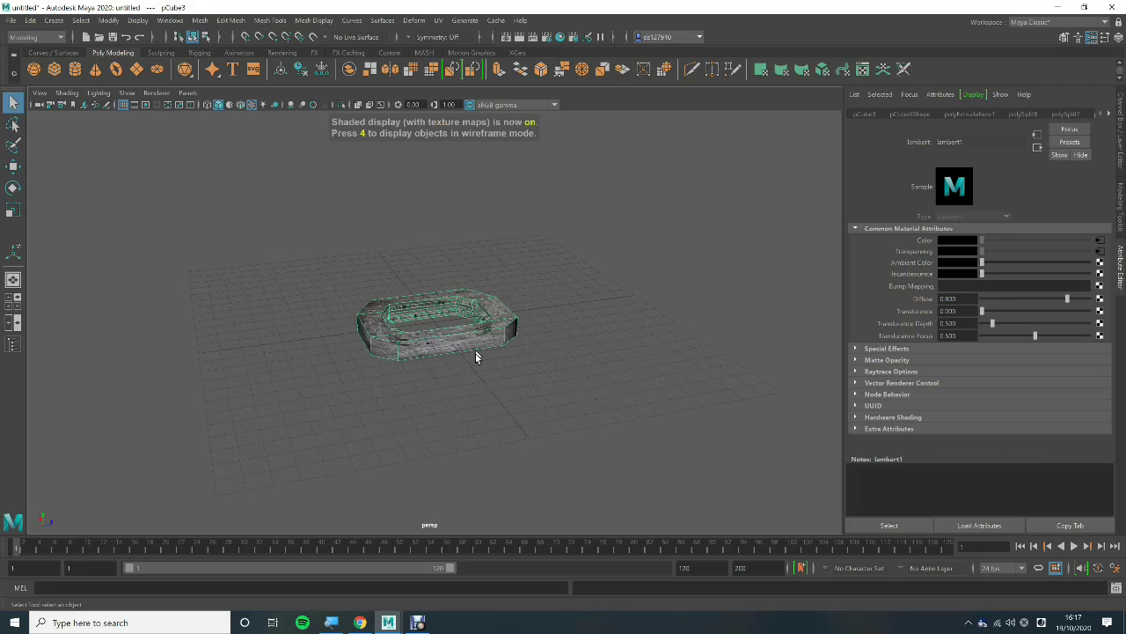
click(475, 355)
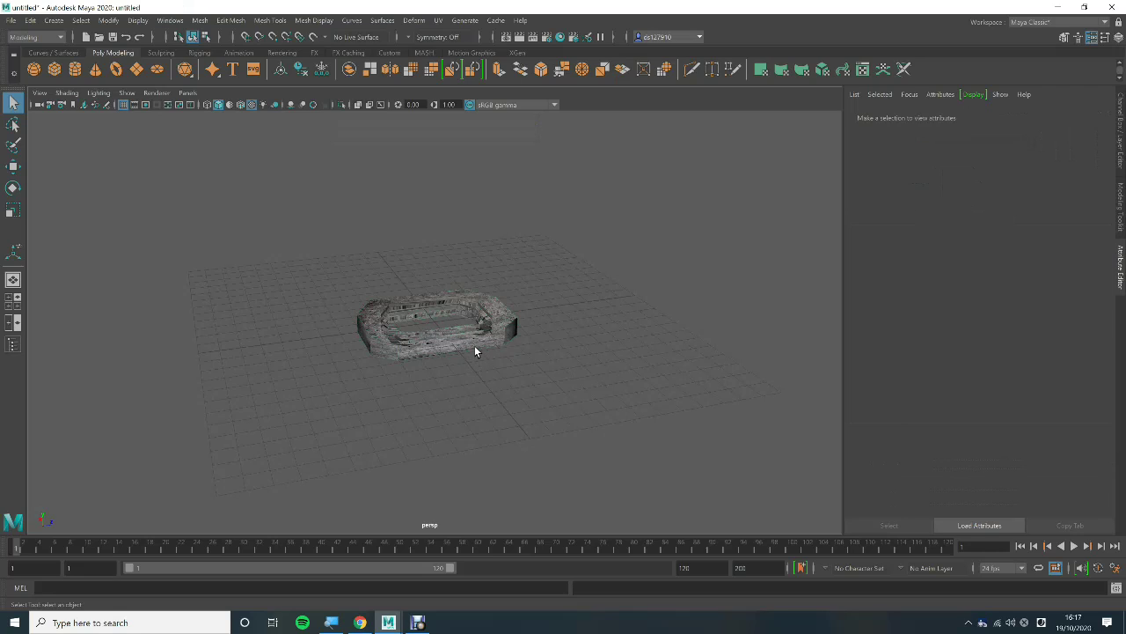
Step: Select the nut and raise the Ambient Color of its lambert1 material to full white
alt+drag(476, 339, 446, 326)
scroll(446, 326, up, 8)
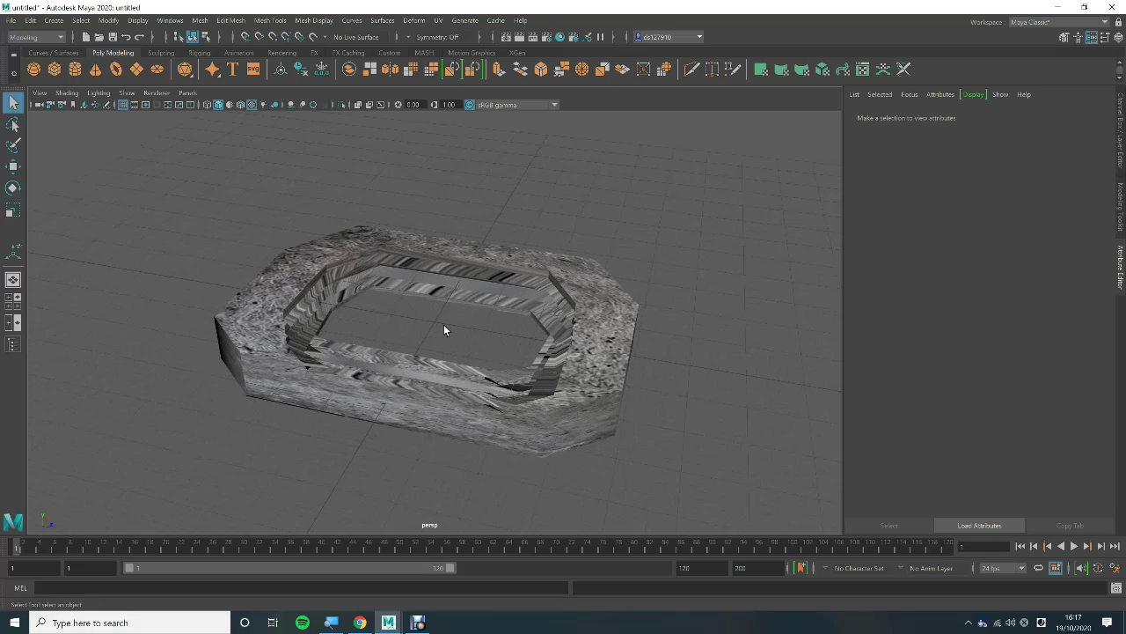
scroll(445, 326, up, 6)
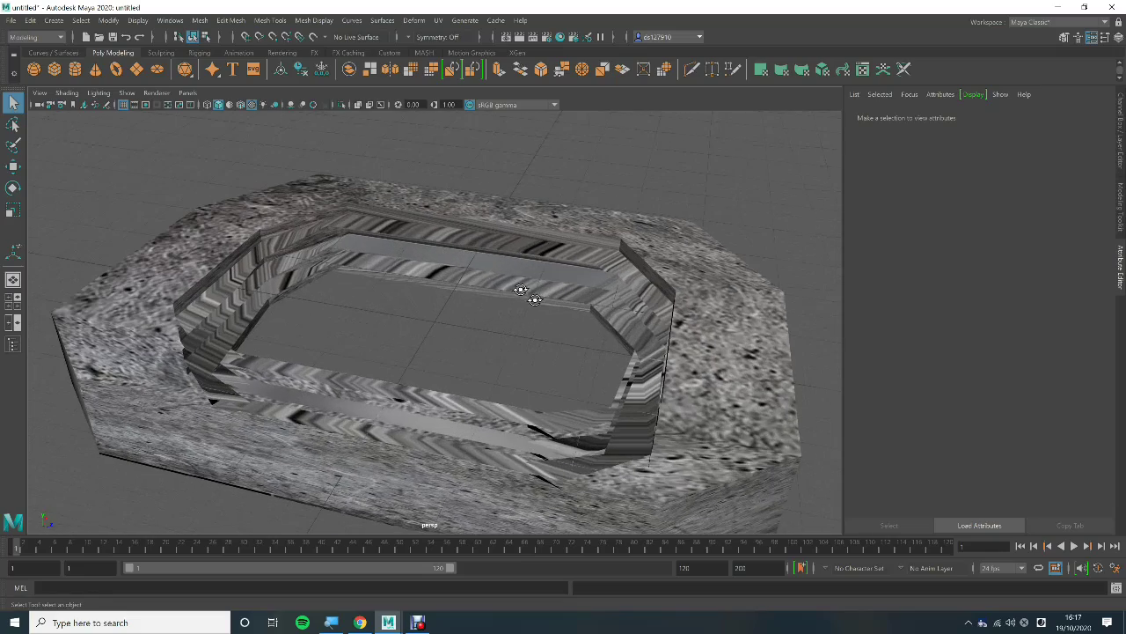
alt+drag(534, 299, 582, 295)
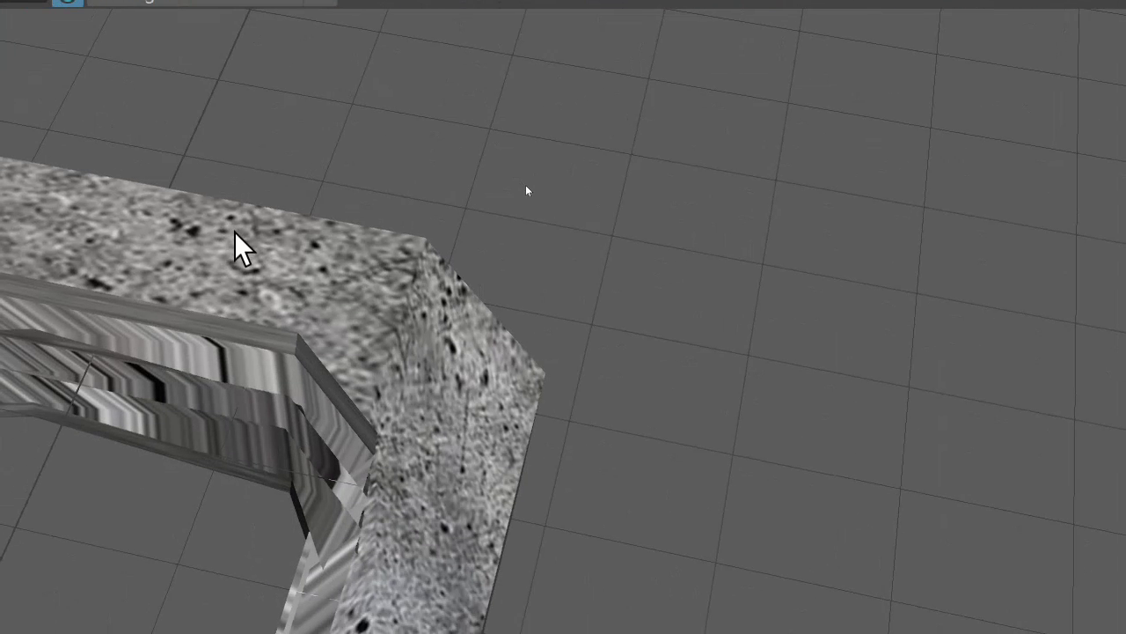
click(272, 282)
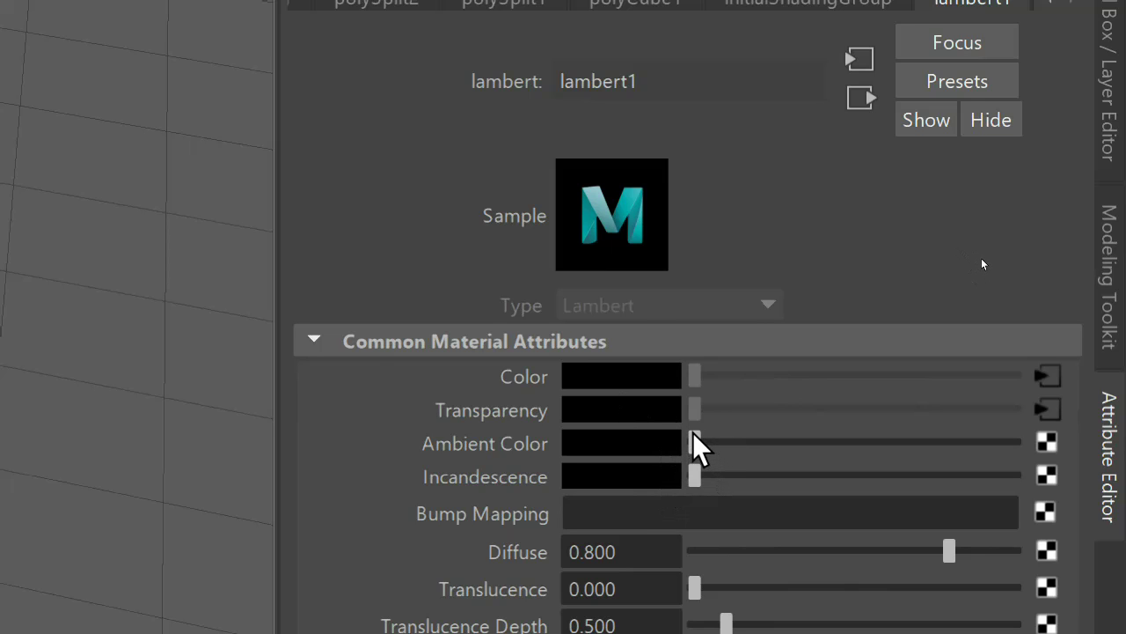
drag(694, 442, 833, 454)
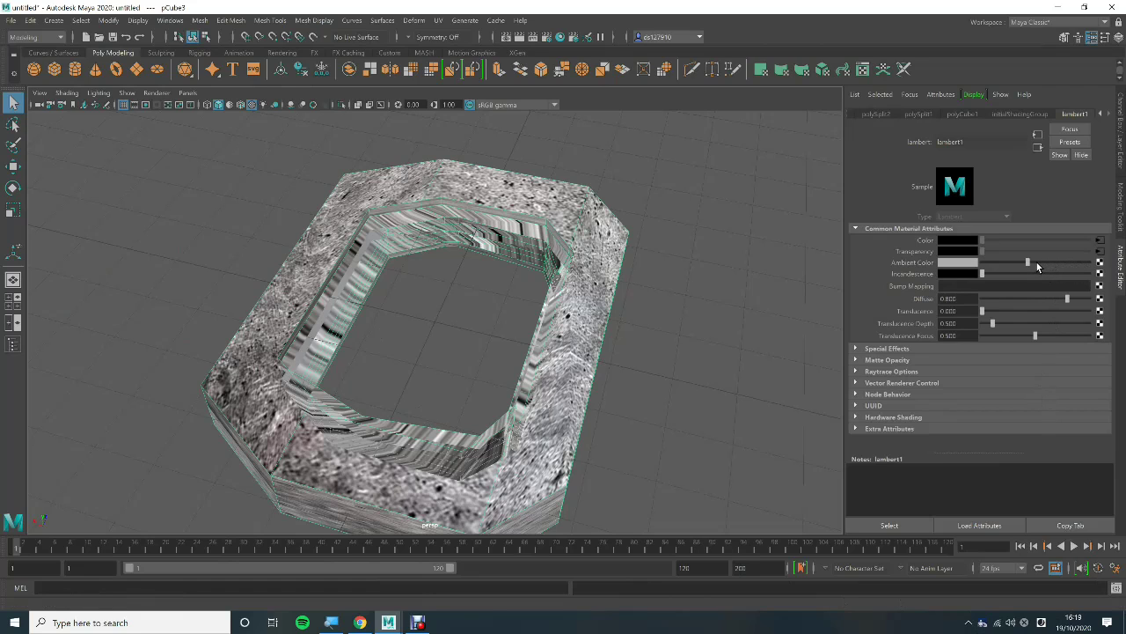
drag(1031, 259, 1120, 275)
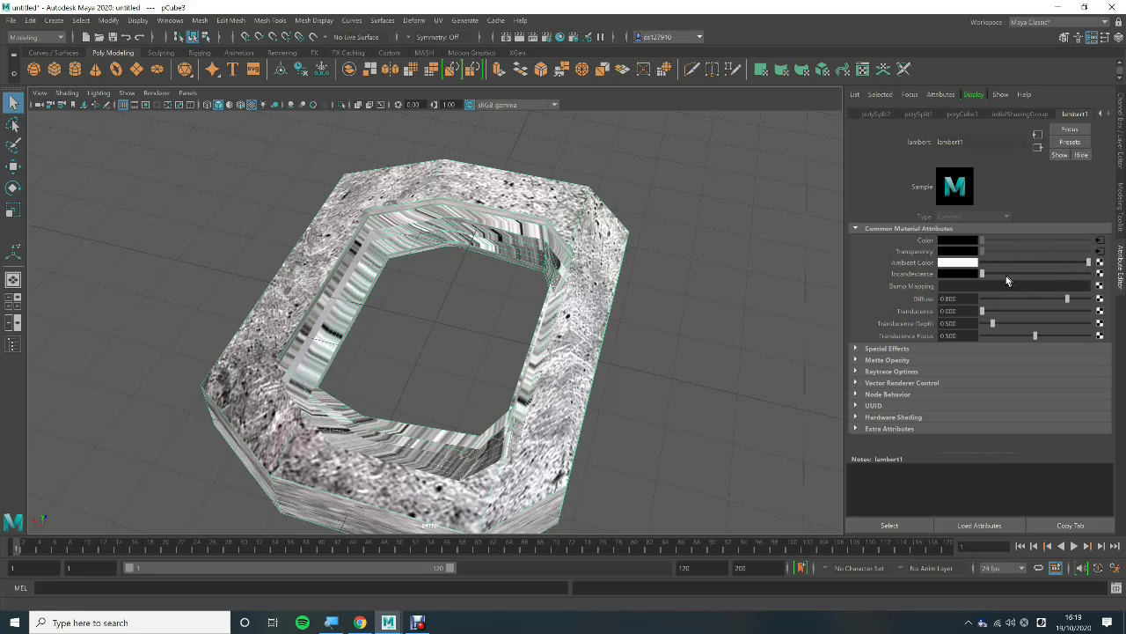
Step: Raise the Incandescence of the lambert1 material to a light grey and deselect the nut
click(993, 274)
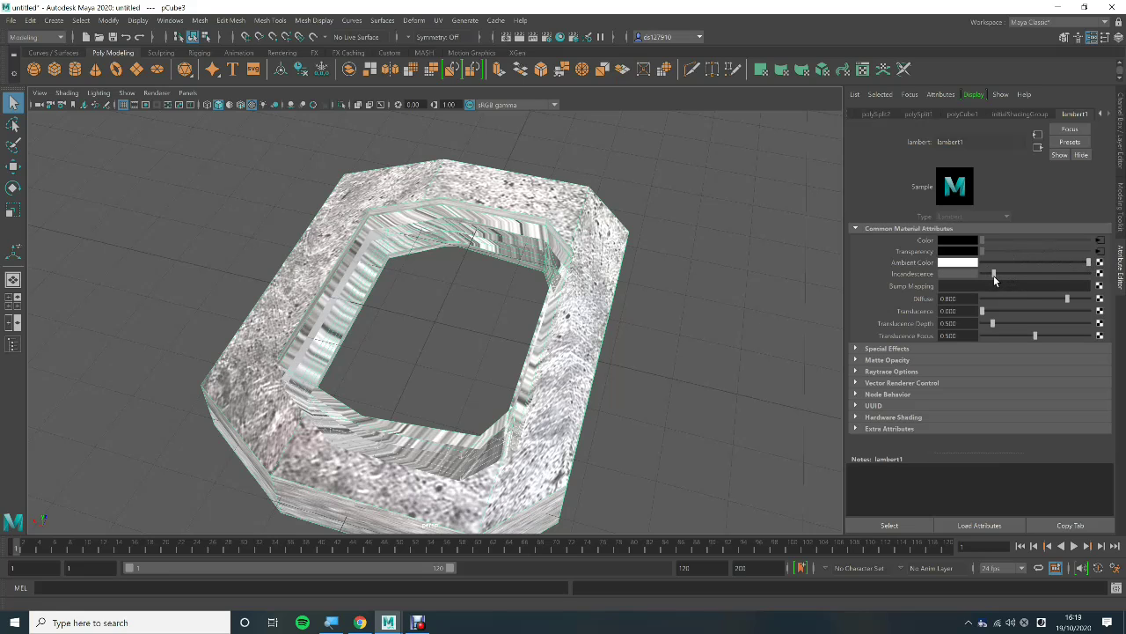
drag(993, 276, 1036, 294)
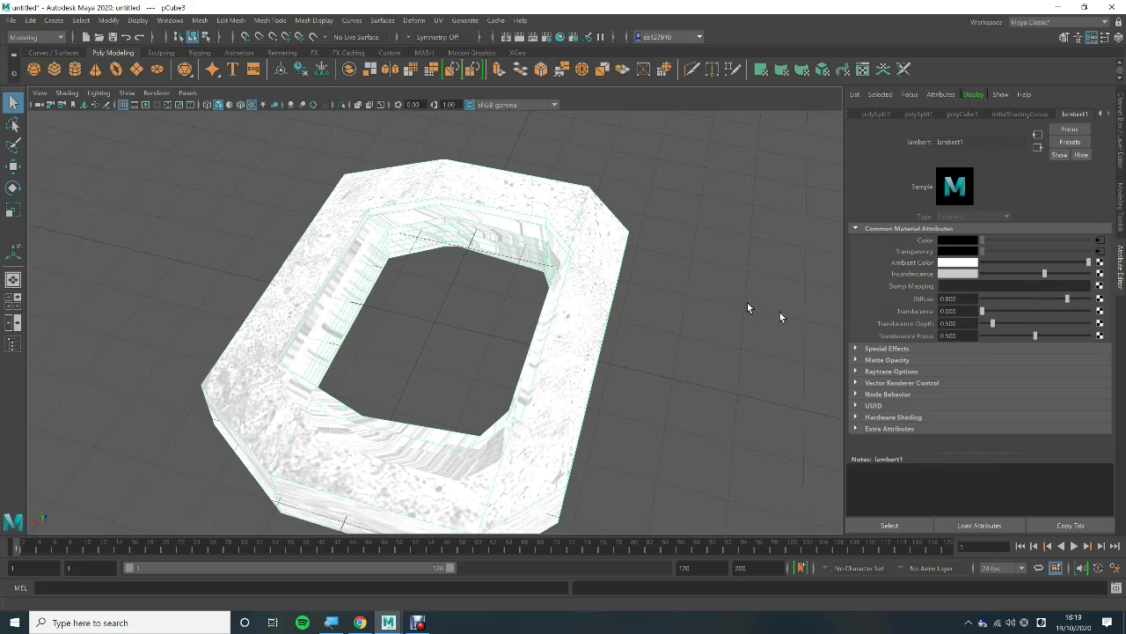
click(493, 275)
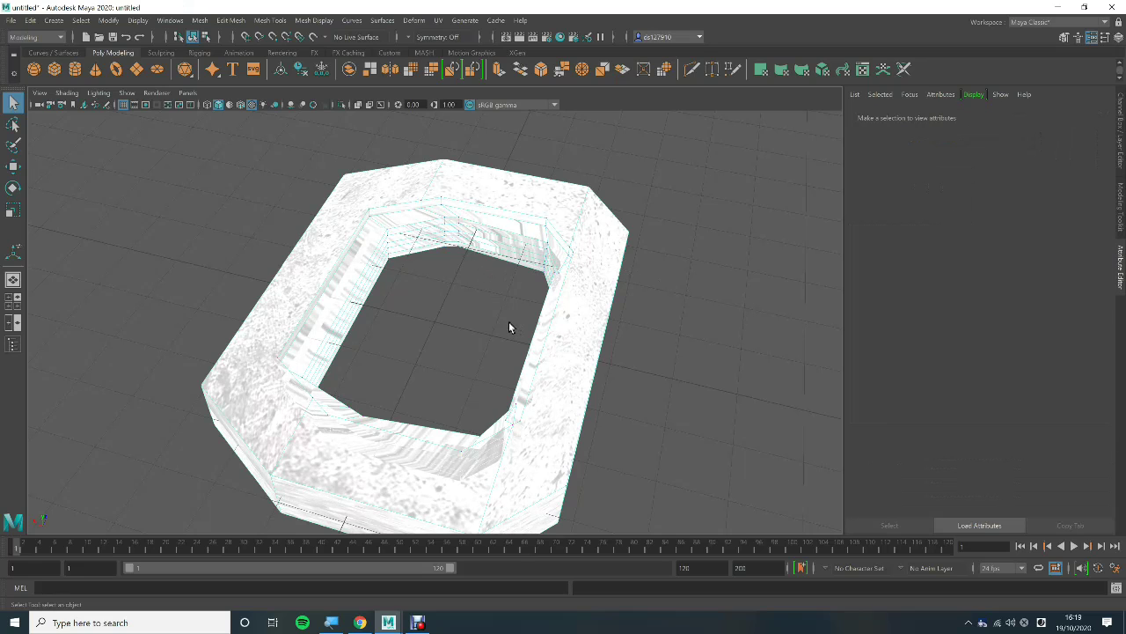
alt+drag(509, 324, 583, 332)
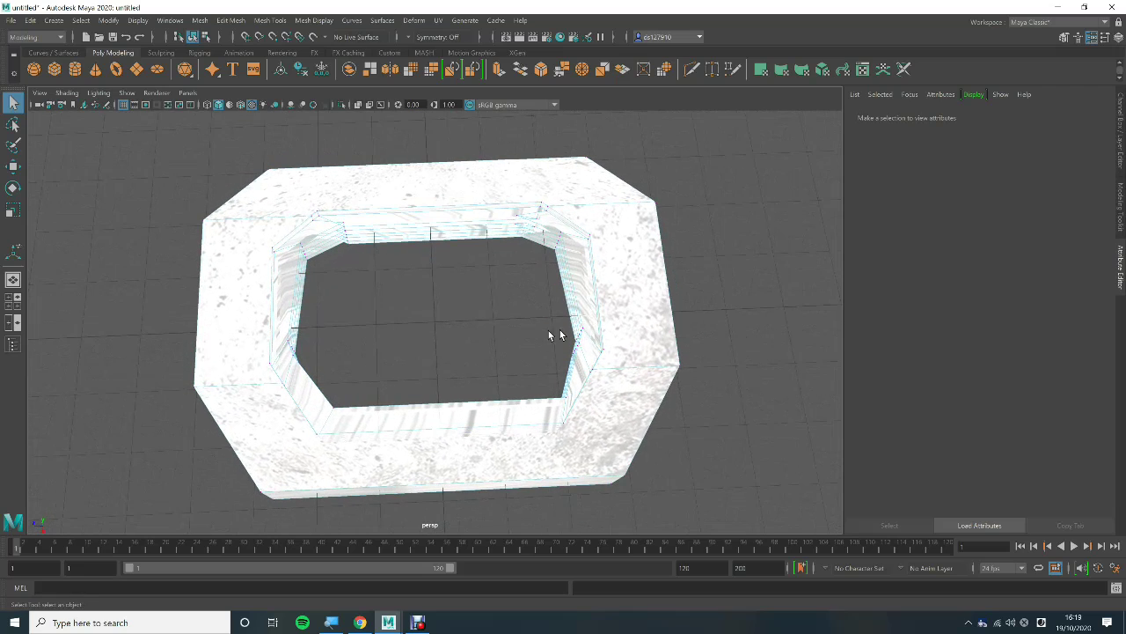
scroll(546, 335, down, 3)
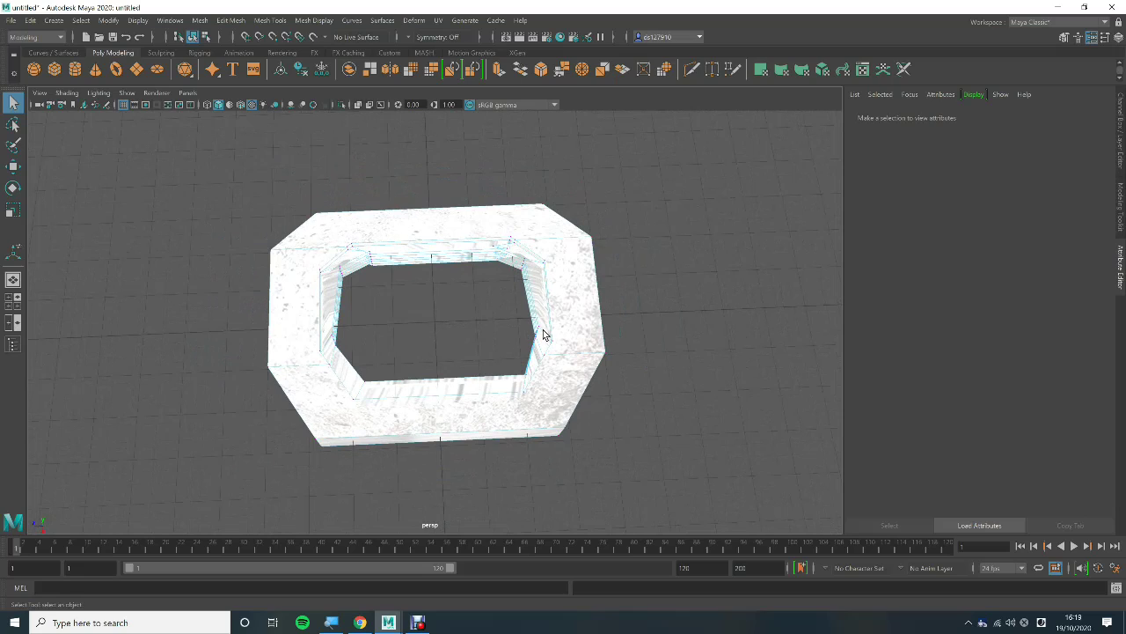